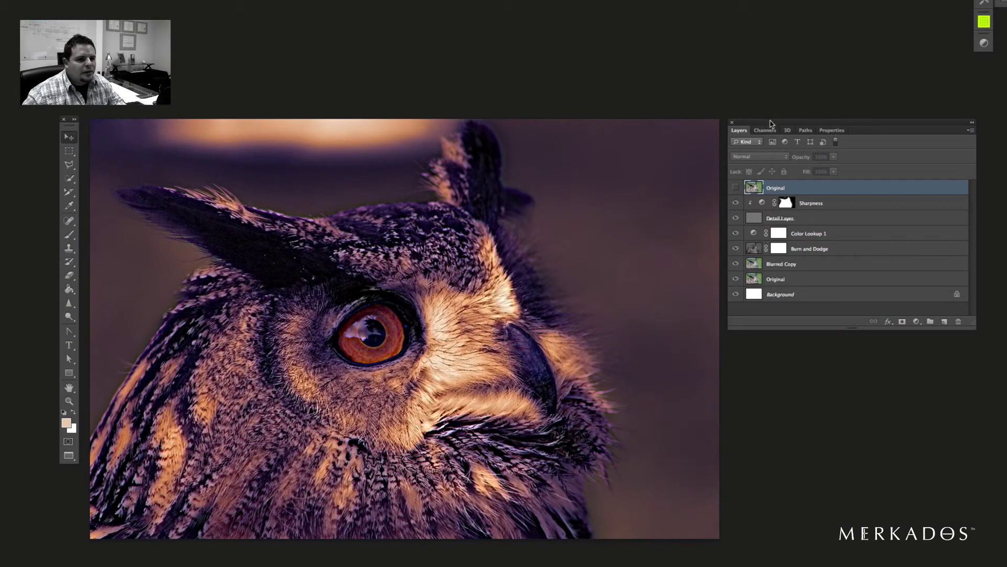
Compare the edited owl with the unedited photo by toggling the visibility of the topmost Original layer.
left_click_drag(772, 118, 770, 117)
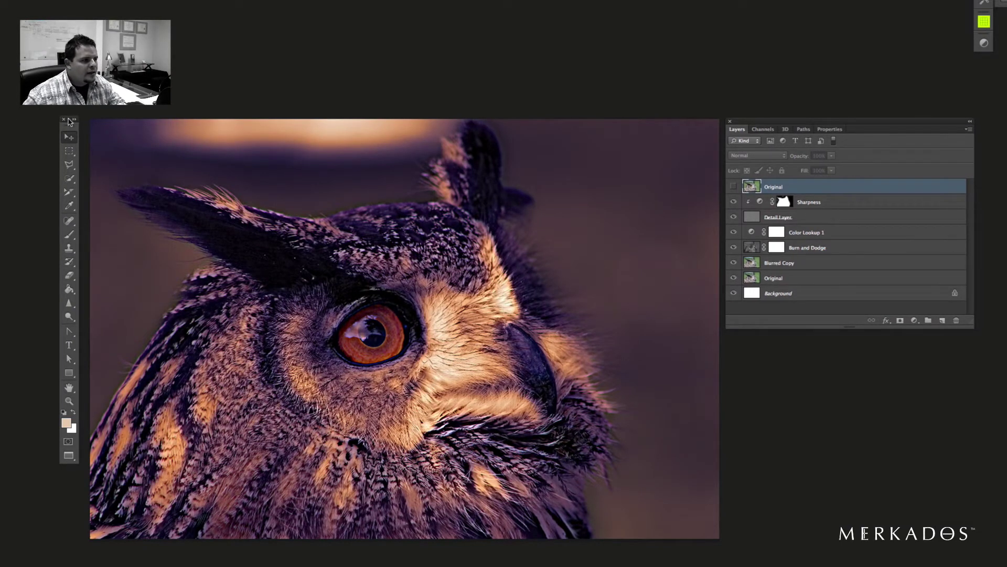
left_click_drag(69, 121, 67, 123)
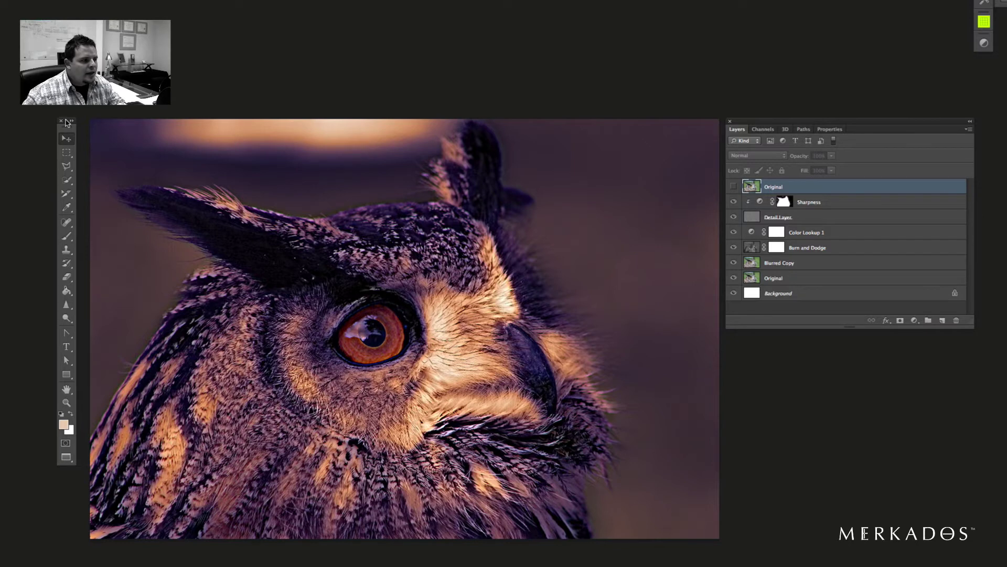
left_click(733, 186)
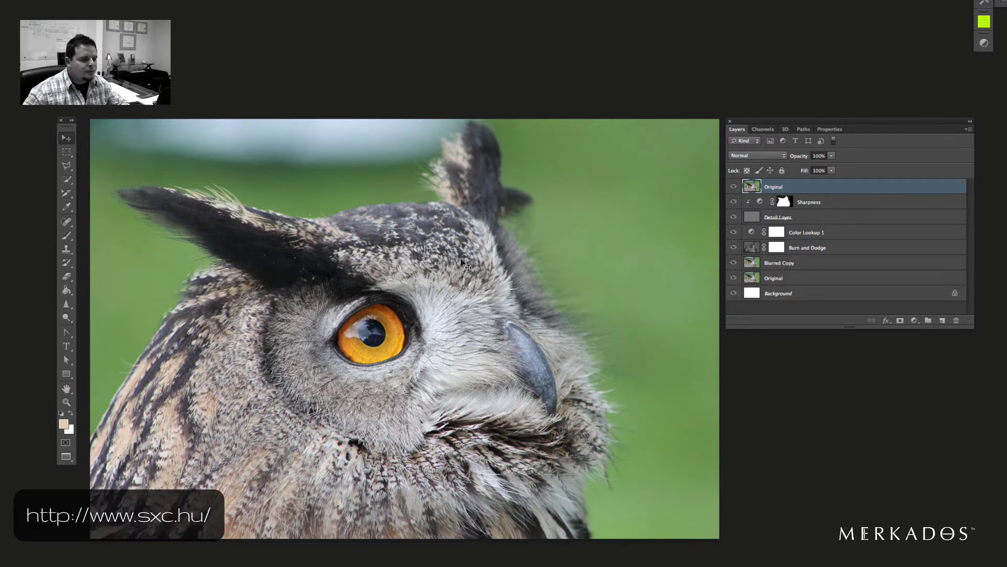
left_click(734, 187)
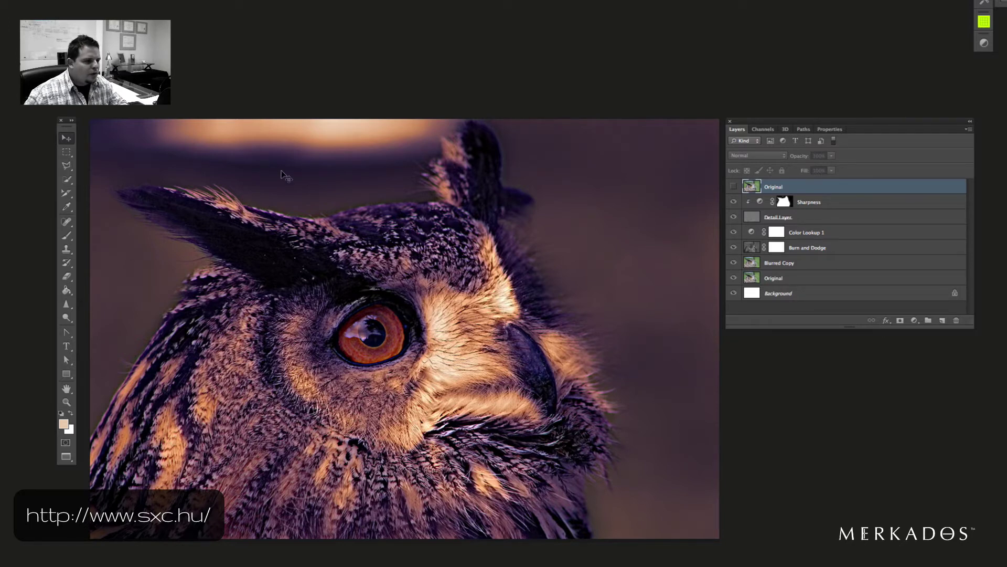
left_click(734, 187)
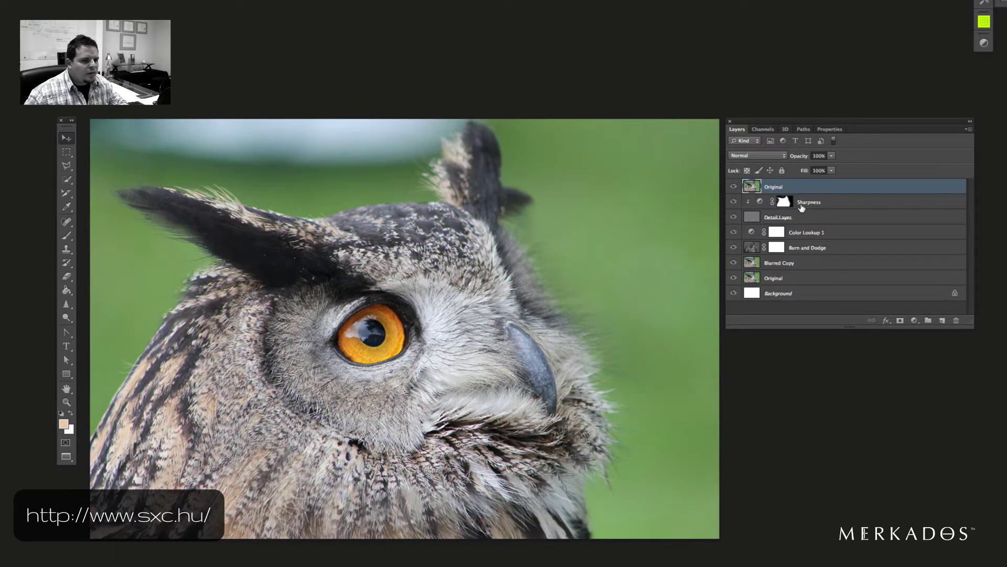
Clear all the retouching layers, leaving only the Original layer above the Background.
left_click(812, 264)
left_click(819, 189, "shift")
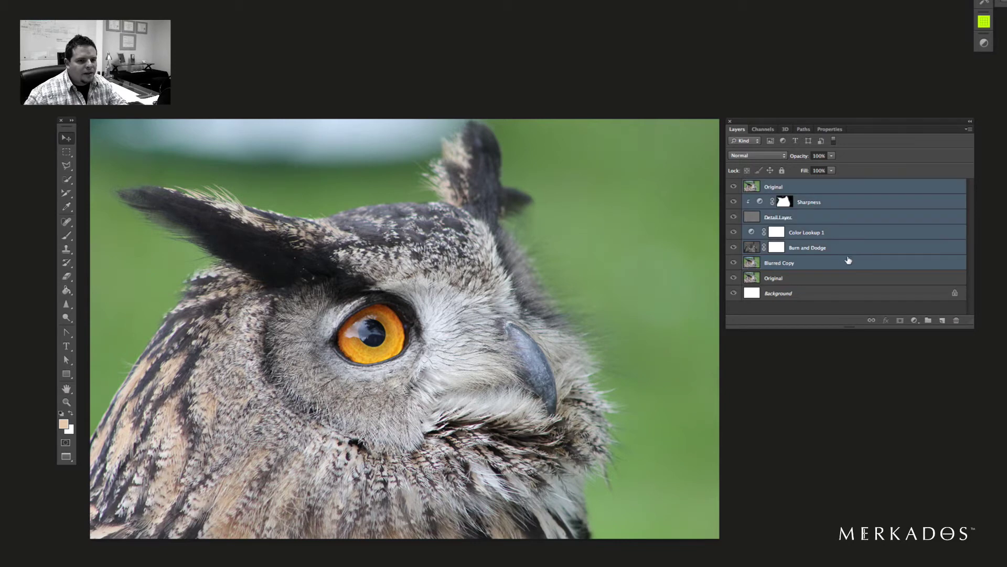
key("ctrl+alt+z")
key("ctrl+alt+z")
key("ctrl+alt+z")
key("ctrl+alt+z")
key("ctrl+alt+z")
key("ctrl+alt+z")
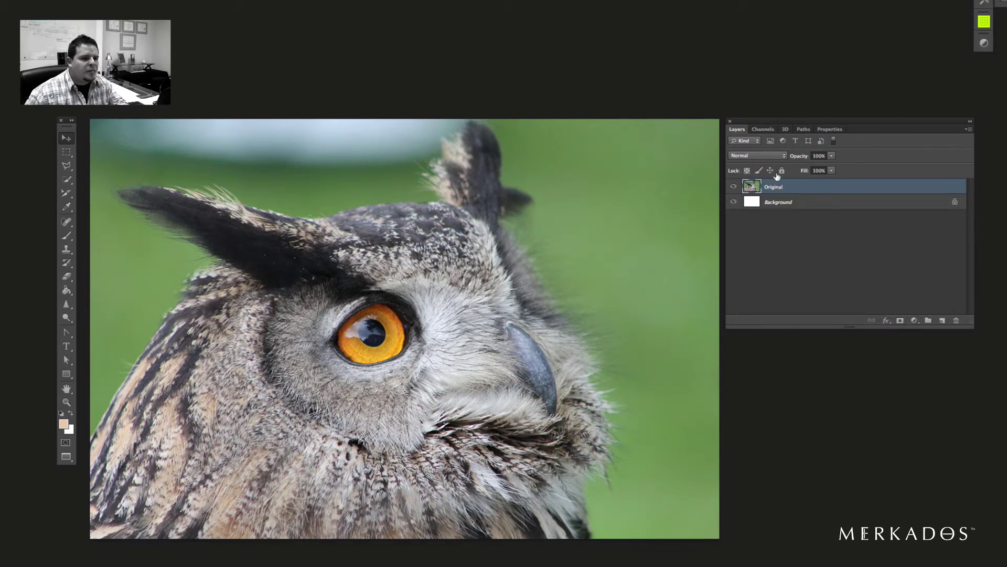
Duplicate the Original layer twice and rename the lower copy Low.
left_click(763, 129)
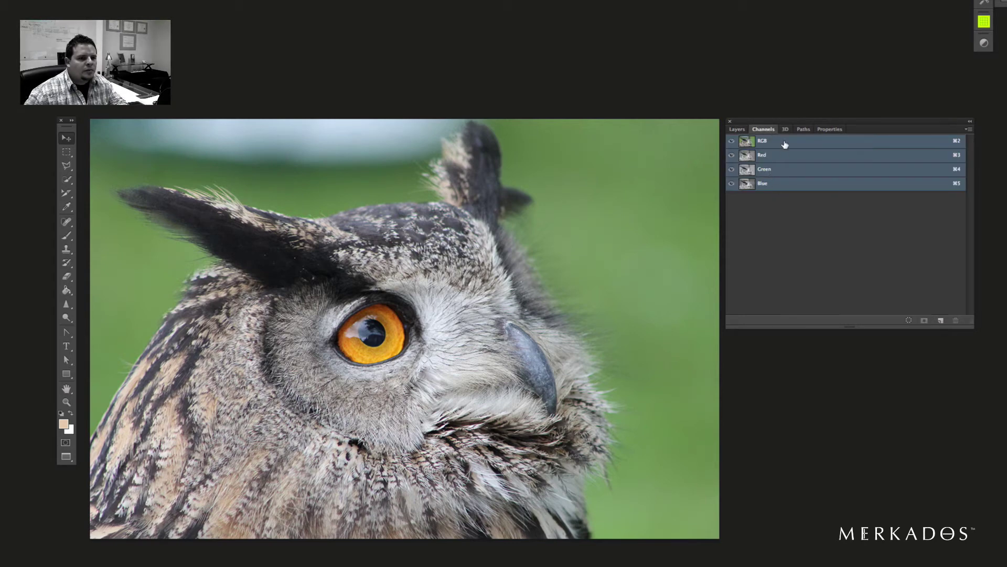
left_click(736, 129)
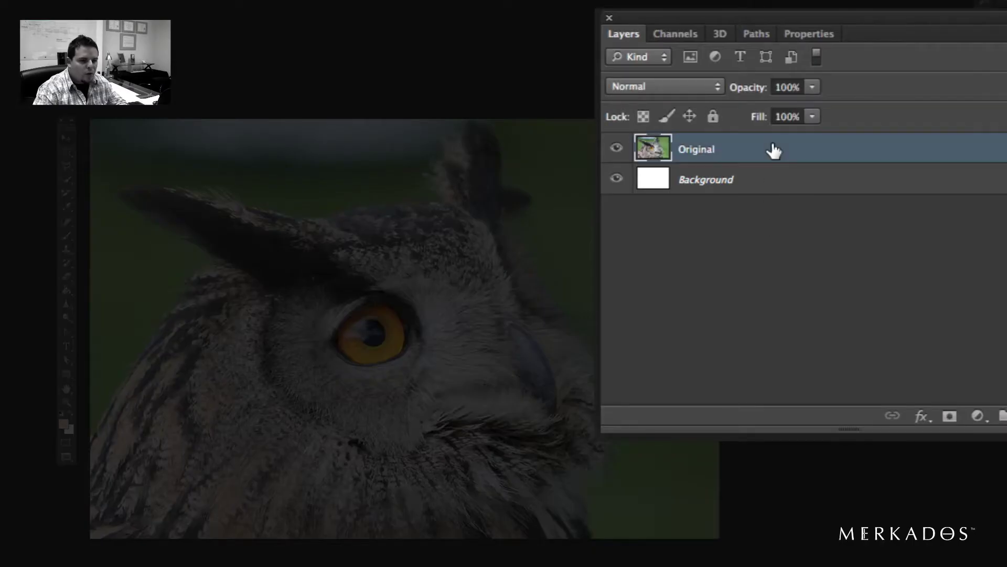
key("ctrl+j")
key("ctrl+j")
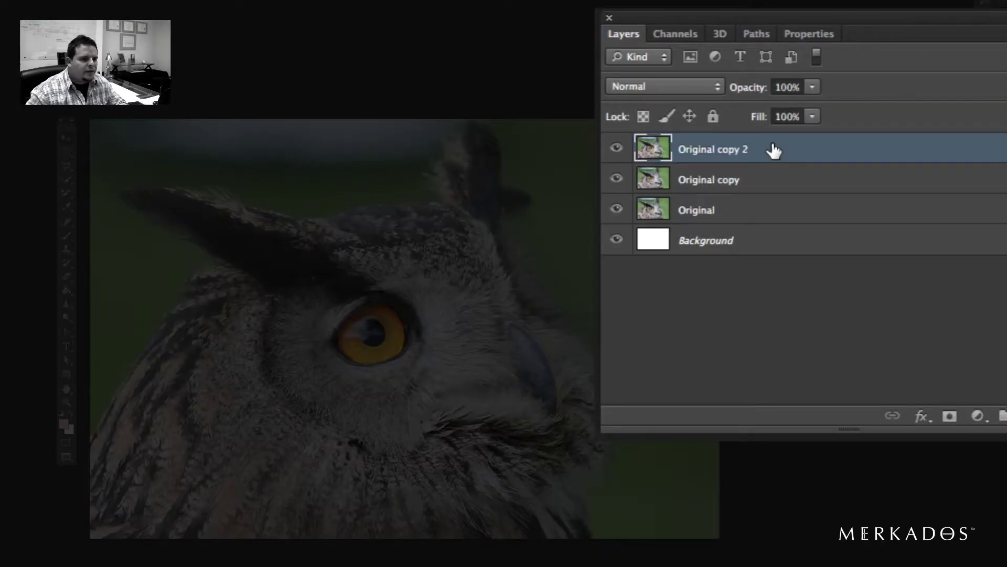
double_click(692, 180)
type("Low")
key("Return")
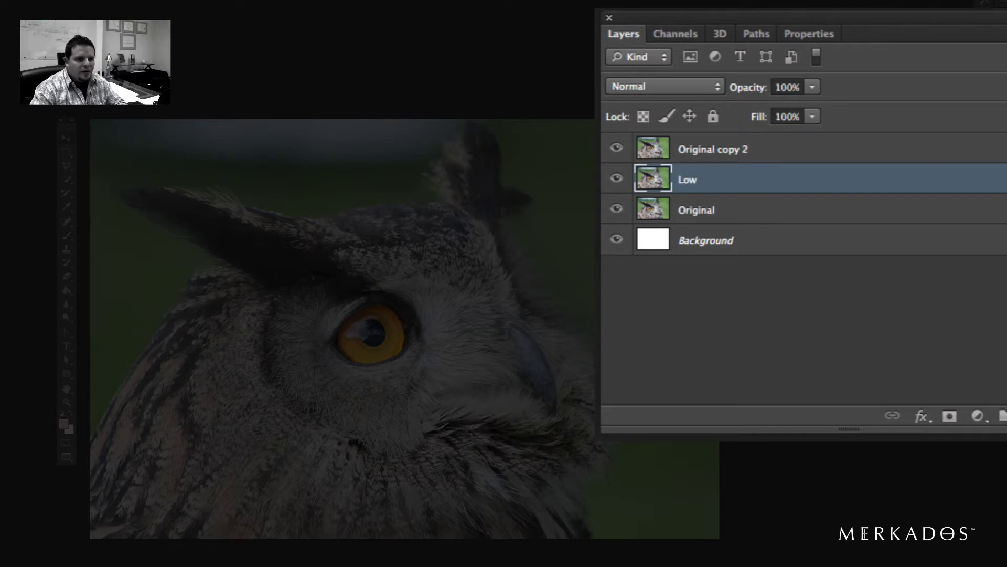
Rename the topmost layer copy High.
double_click(741, 151)
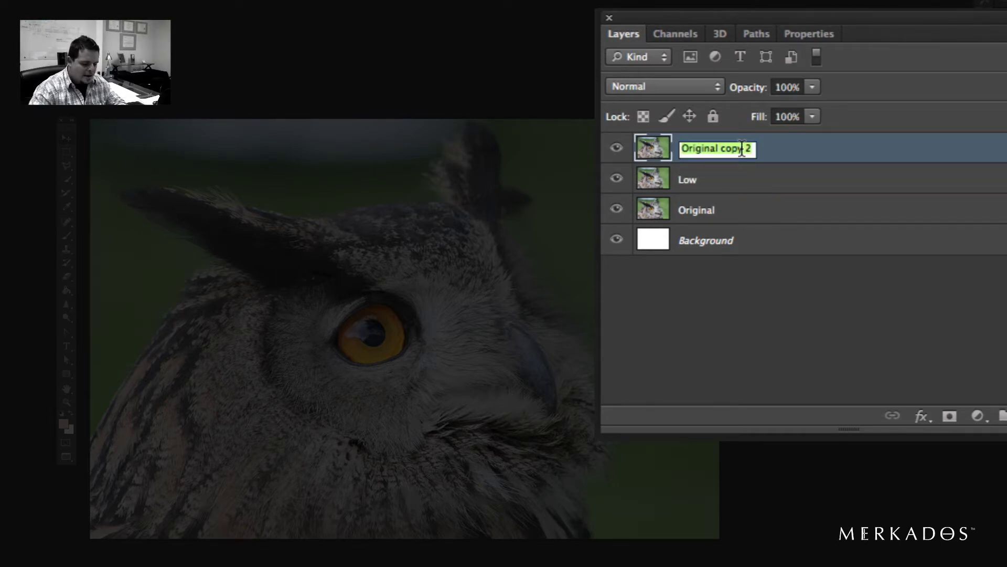
type("High")
key("BackSpace")
key("BackSpace")
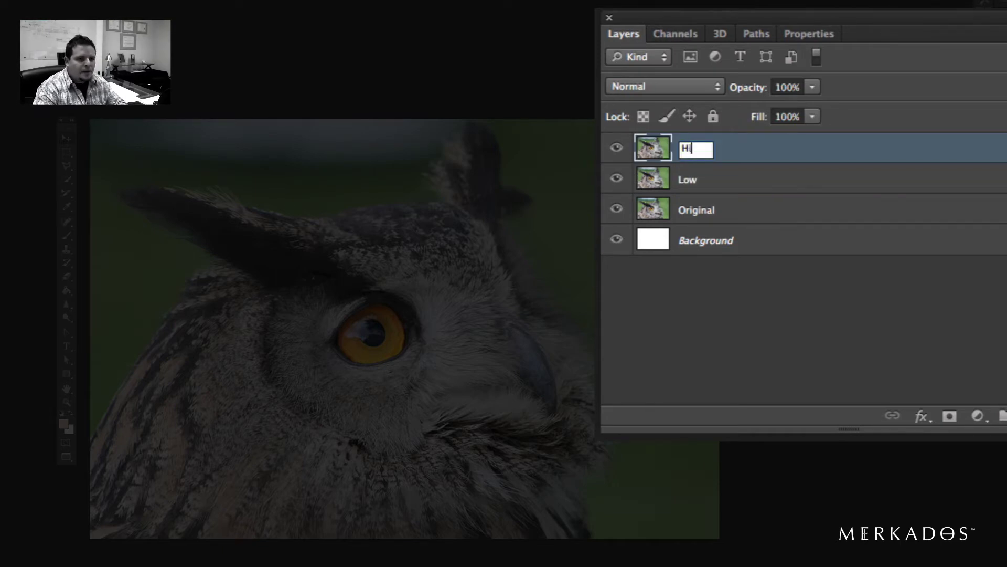
type("gh")
key("Return")
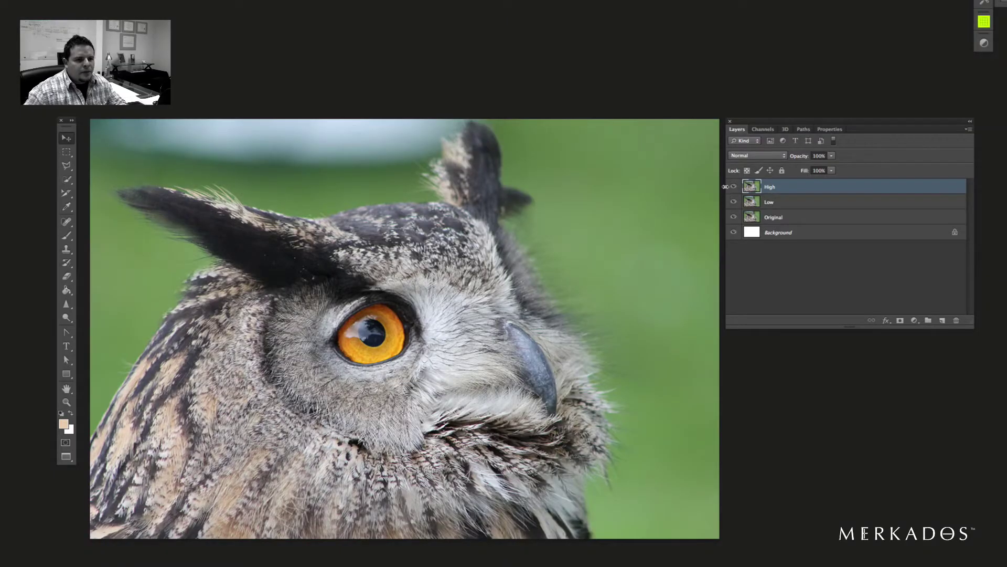
Hide the High layer and make the Low layer active.
left_click(733, 188)
left_click(802, 205)
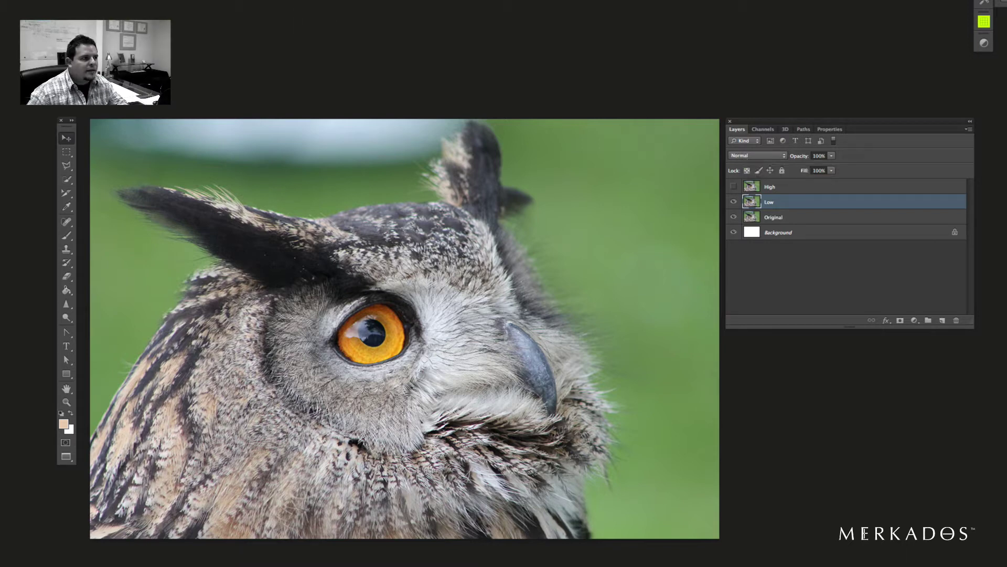
left_click(250, 5)
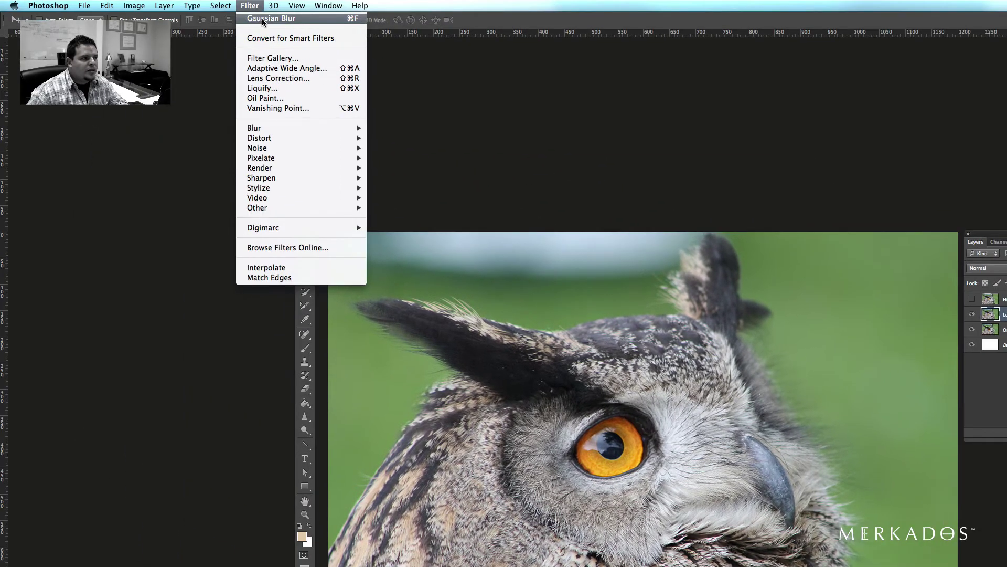
left_click(262, 18)
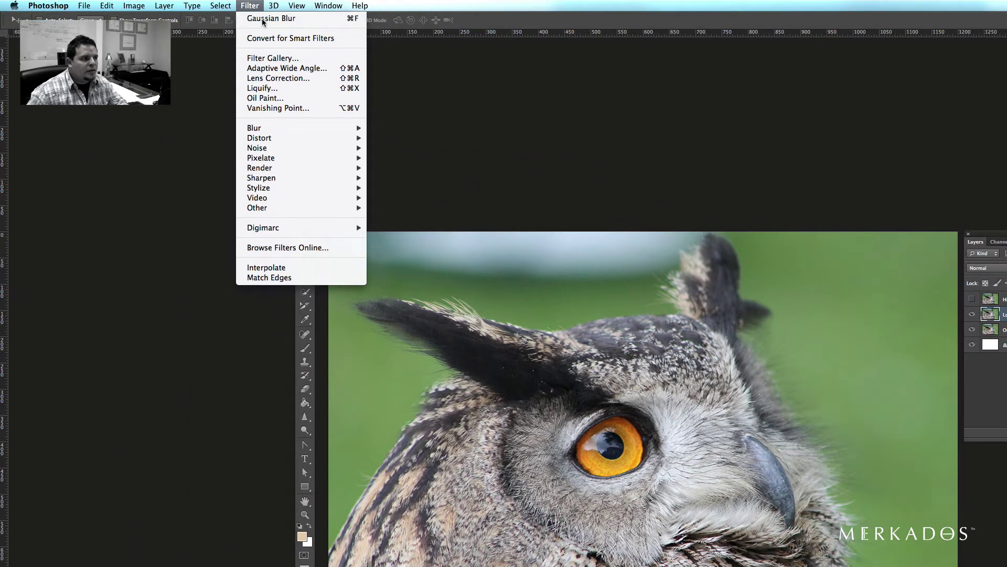
key("super+z")
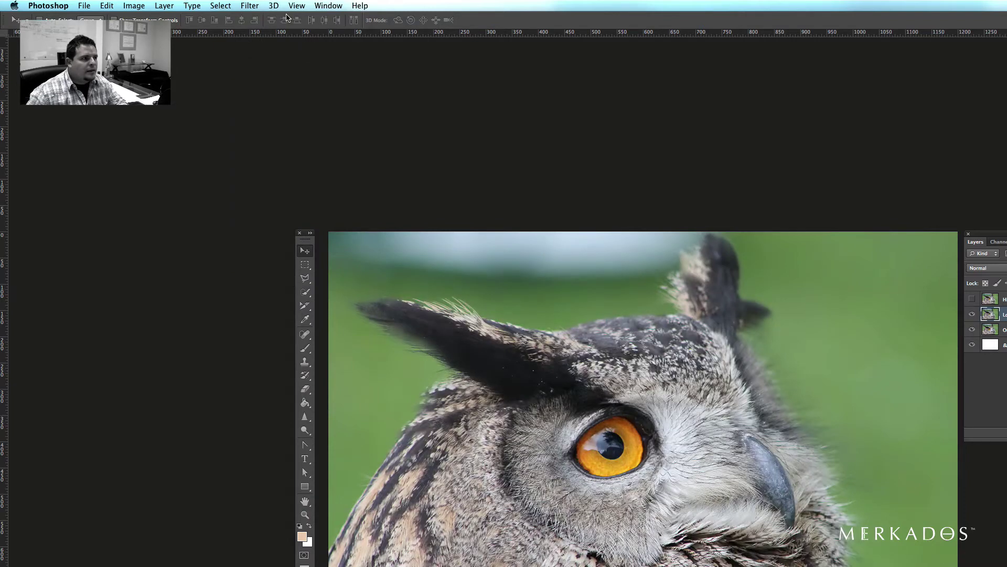
Apply a Gaussian Blur with a 6.0 pixel radius to the Low layer, checking the owl's eye in the preview.
left_click(250, 5)
mouse_move(292, 128)
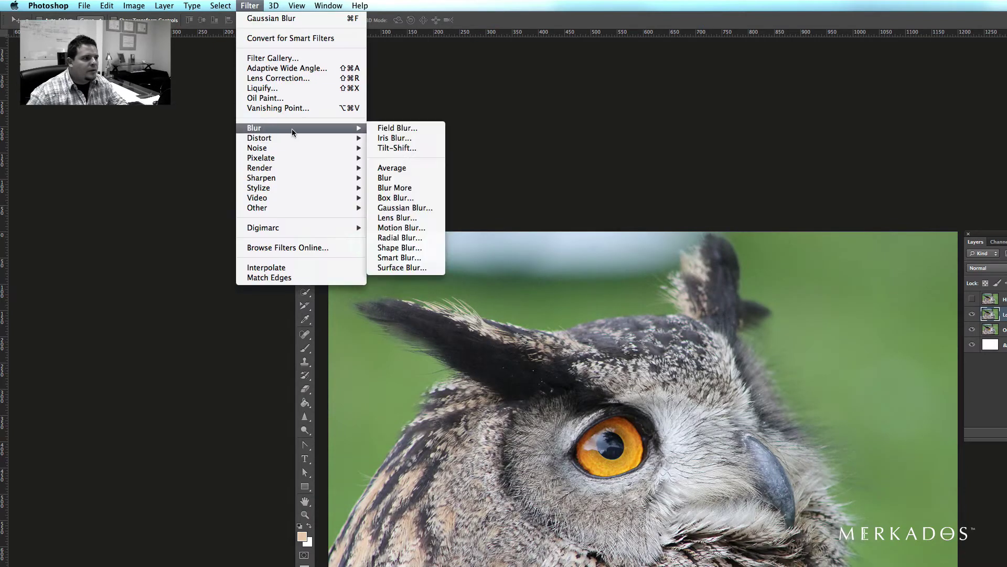
left_click(405, 208)
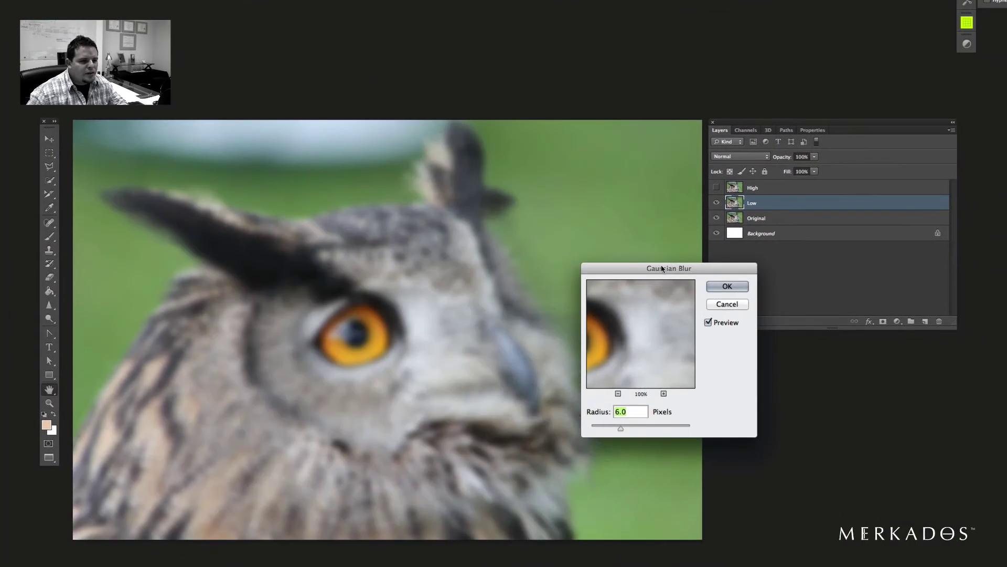
left_click_drag(593, 191, 587, 182)
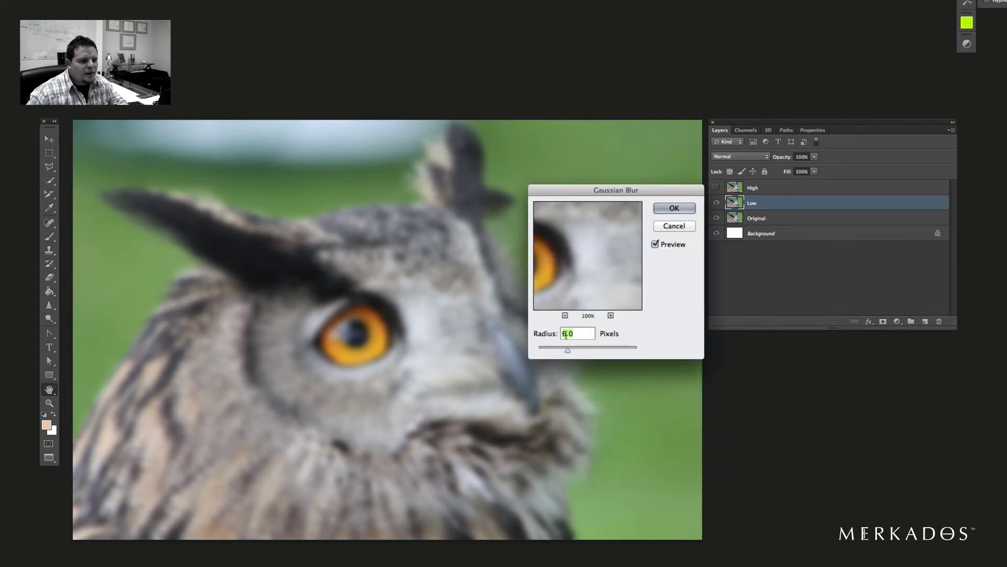
left_click_drag(560, 289, 596, 277)
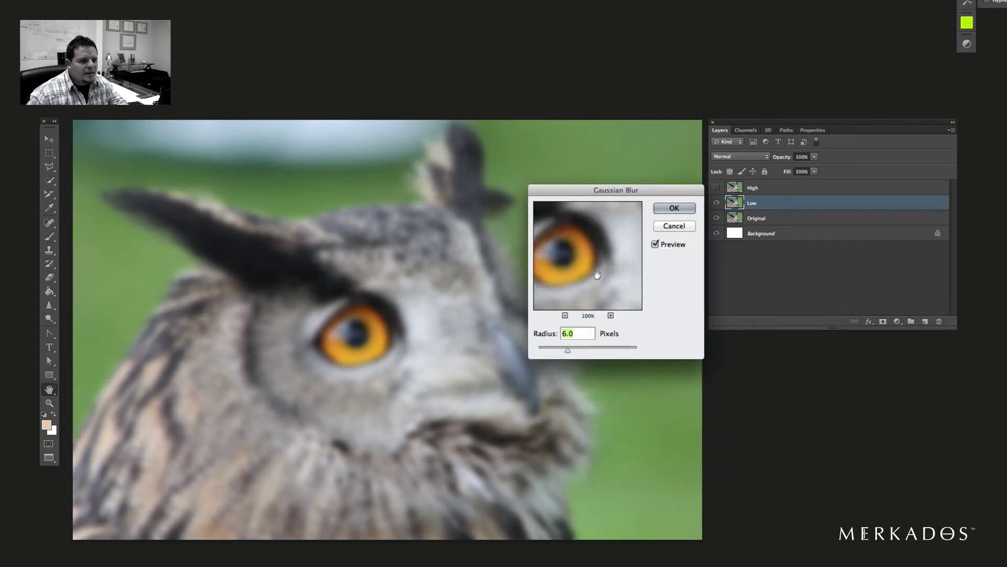
left_click_drag(563, 223, 584, 234)
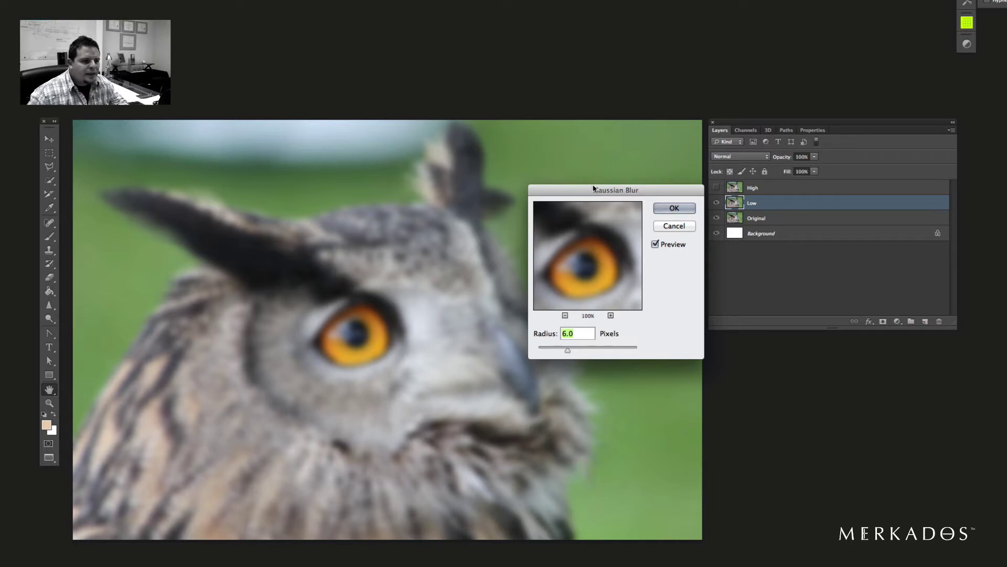
left_click_drag(594, 189, 545, 185)
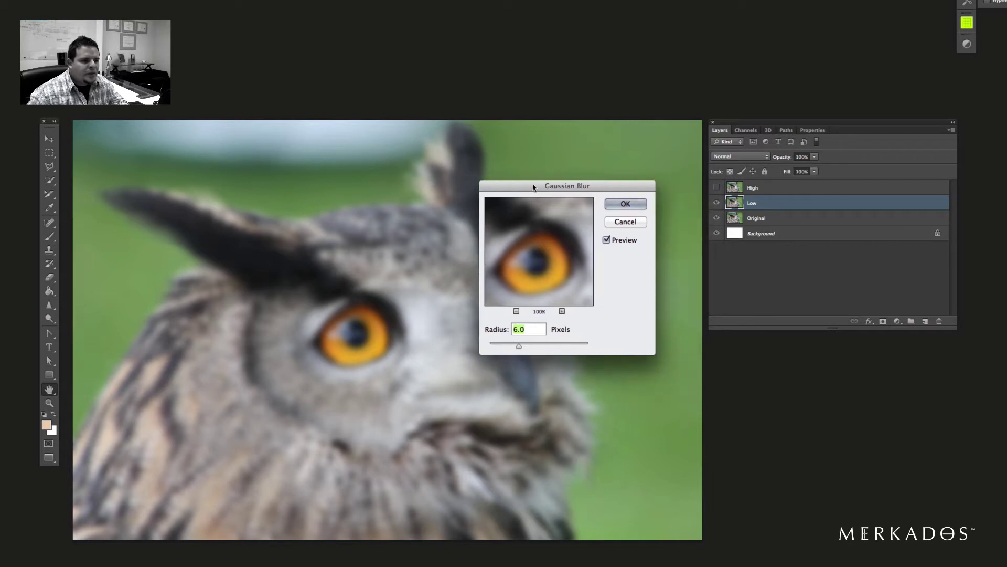
left_click(614, 205)
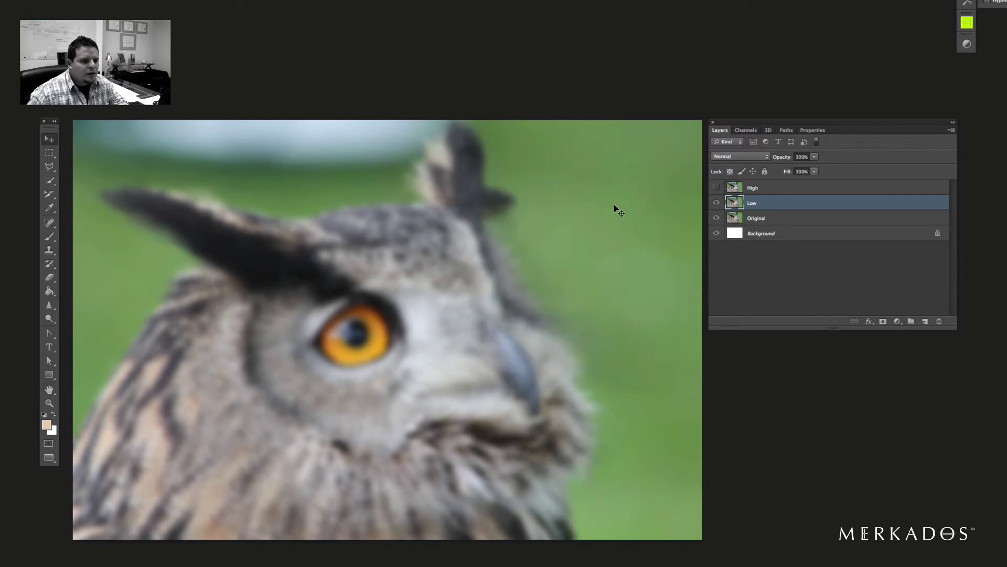
Show the High layer again and set its blend mode to Linear Light.
left_click(717, 187)
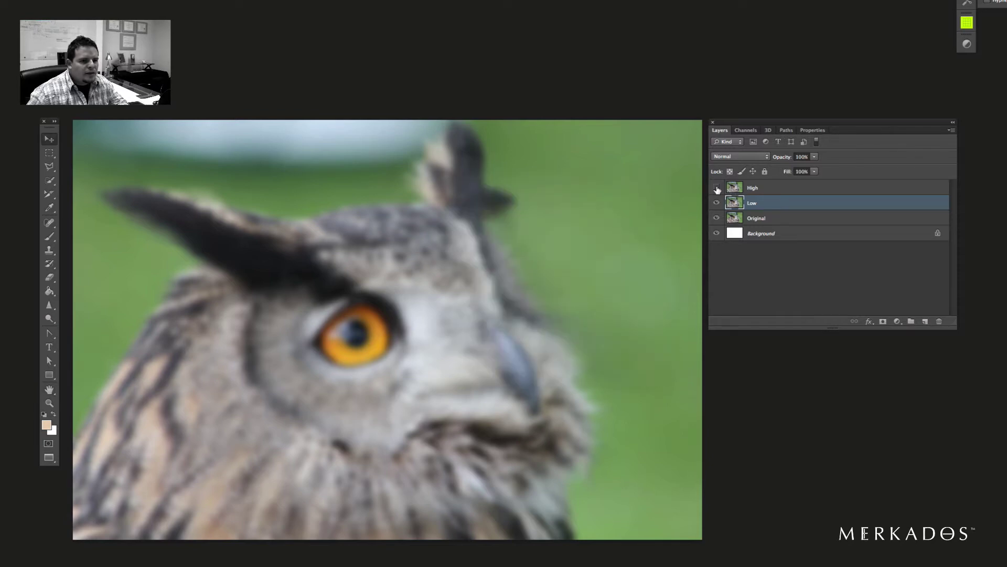
left_click(756, 188)
left_click(739, 156)
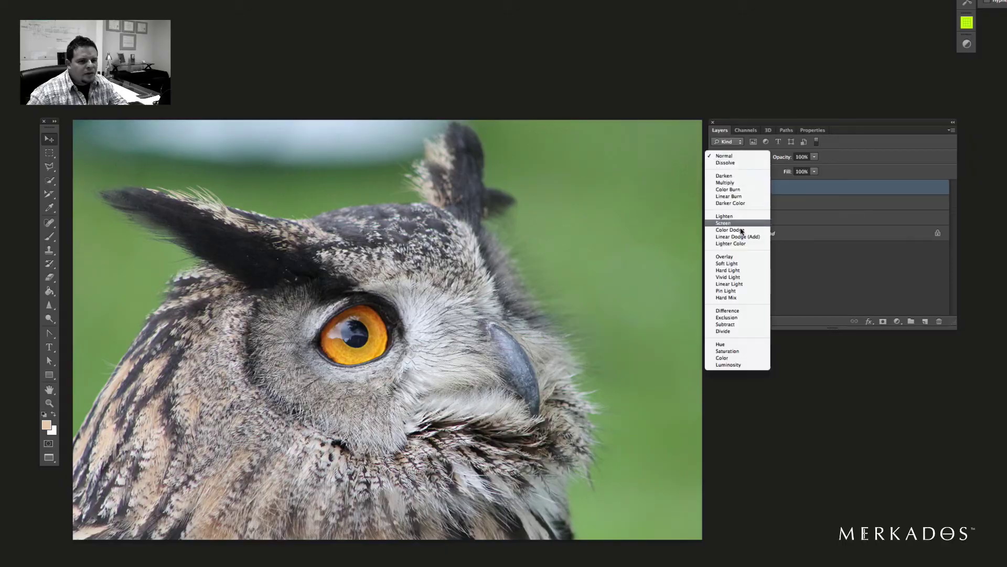
left_click(745, 296)
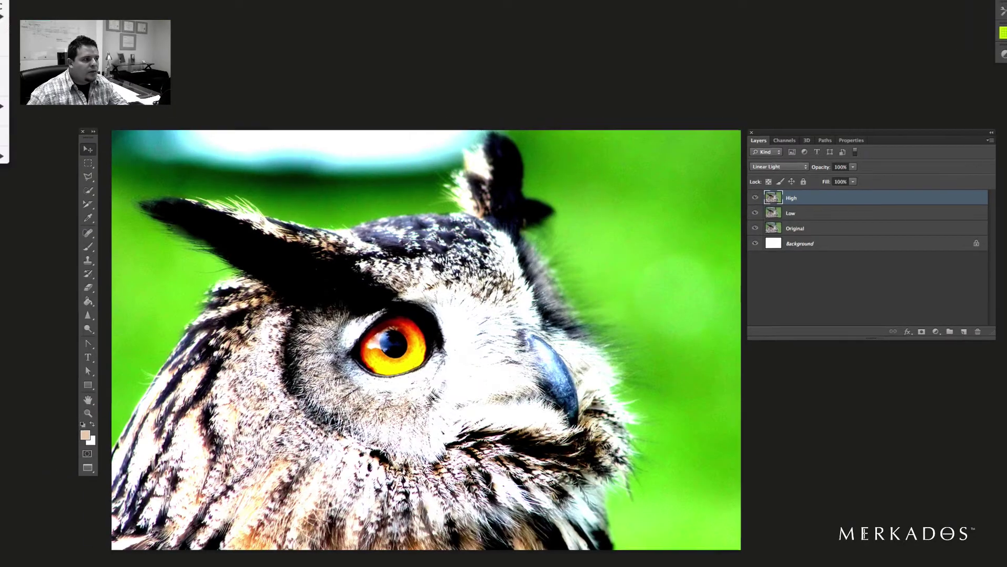
Use Apply Image on the High layer with the Low layer as inverted RGB source, Add blending, scale 2 and offset 0.
left_click(304, 6)
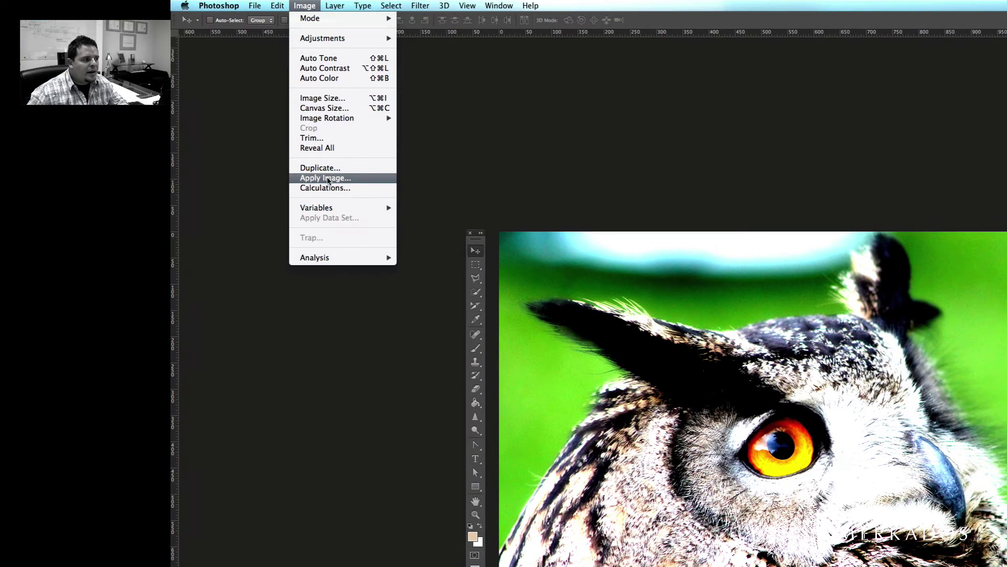
left_click(328, 180)
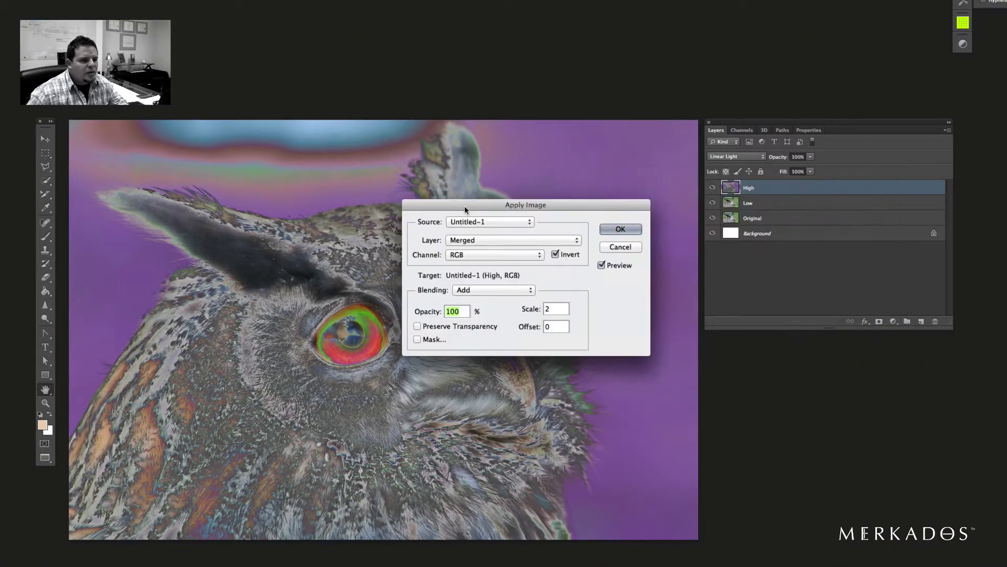
left_click(475, 240)
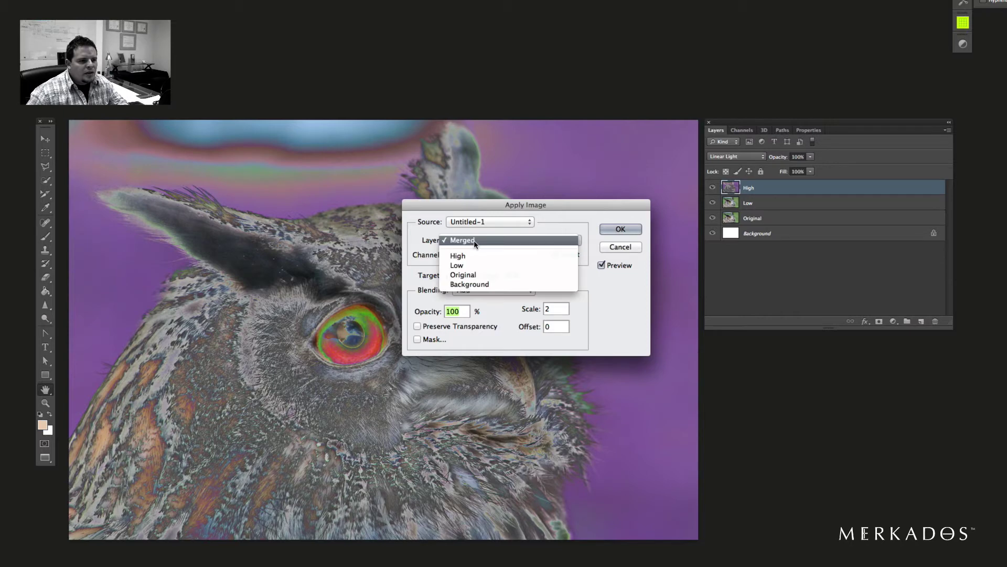
left_click(461, 265)
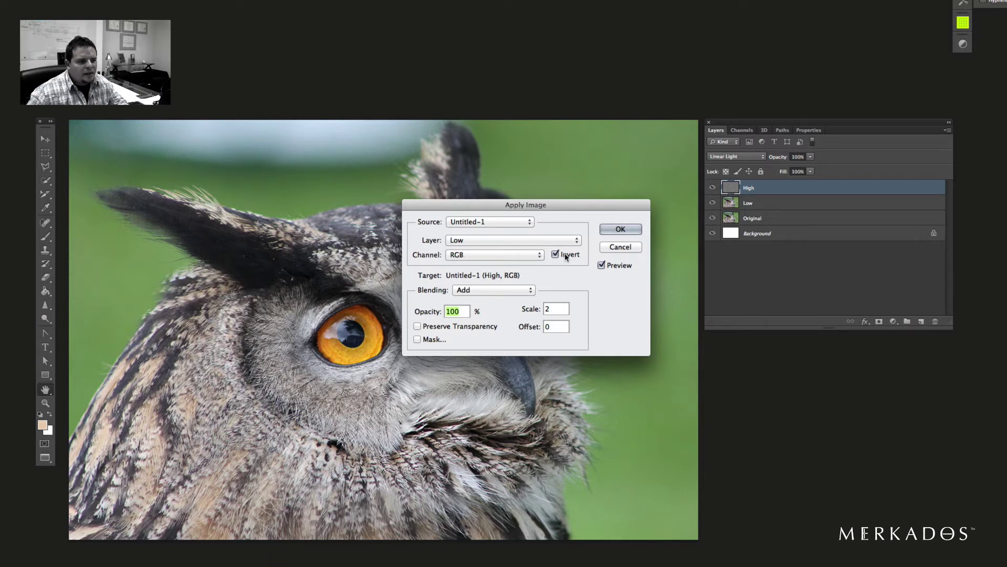
left_click(461, 292)
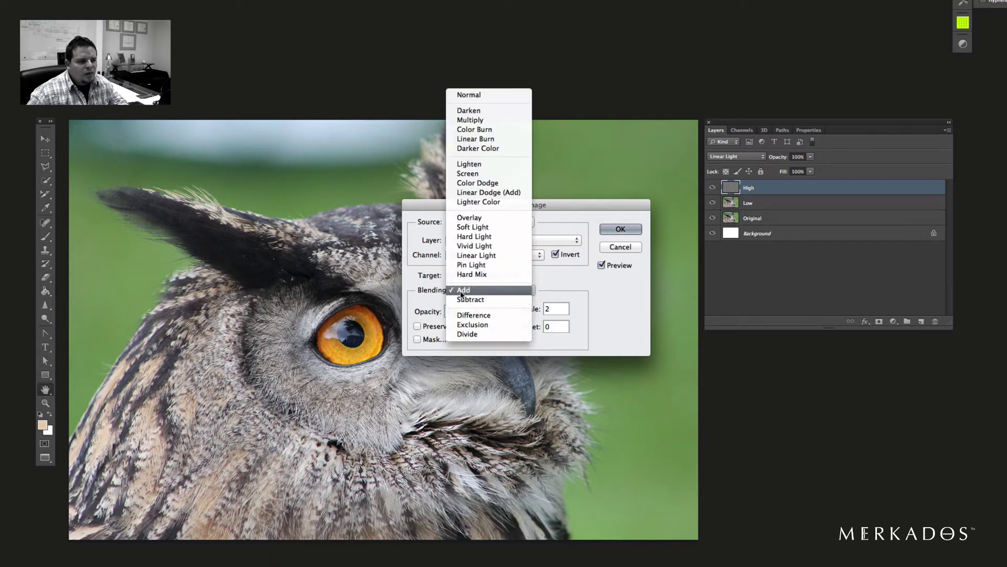
left_click(472, 292)
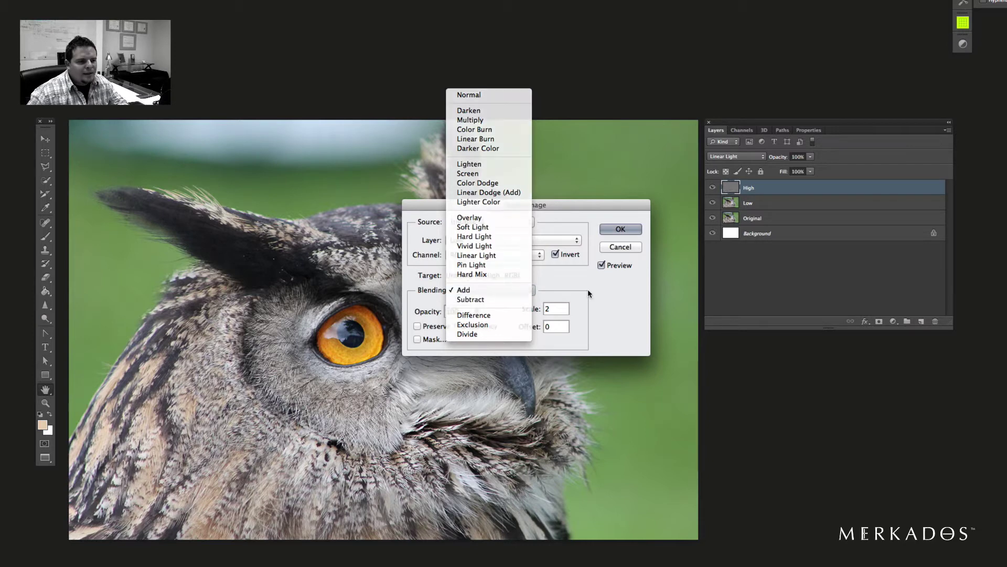
double_click(547, 308)
type("2")
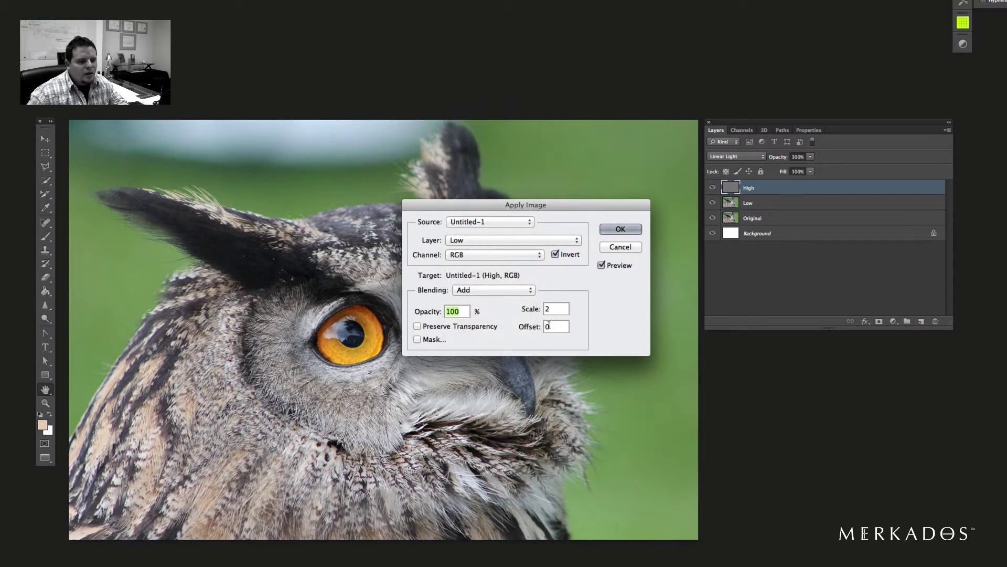
left_click_drag(524, 204, 482, 208)
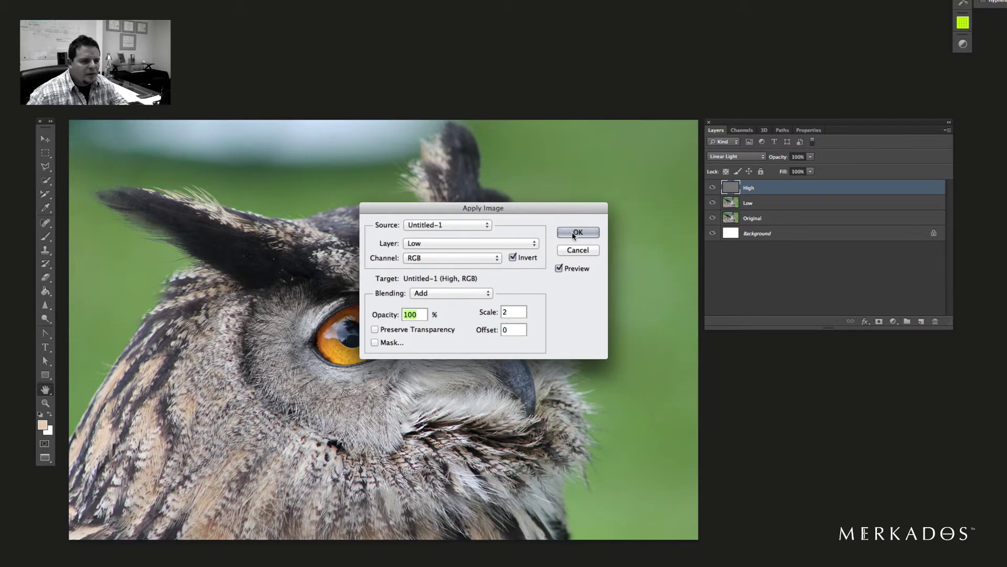
left_click(576, 232)
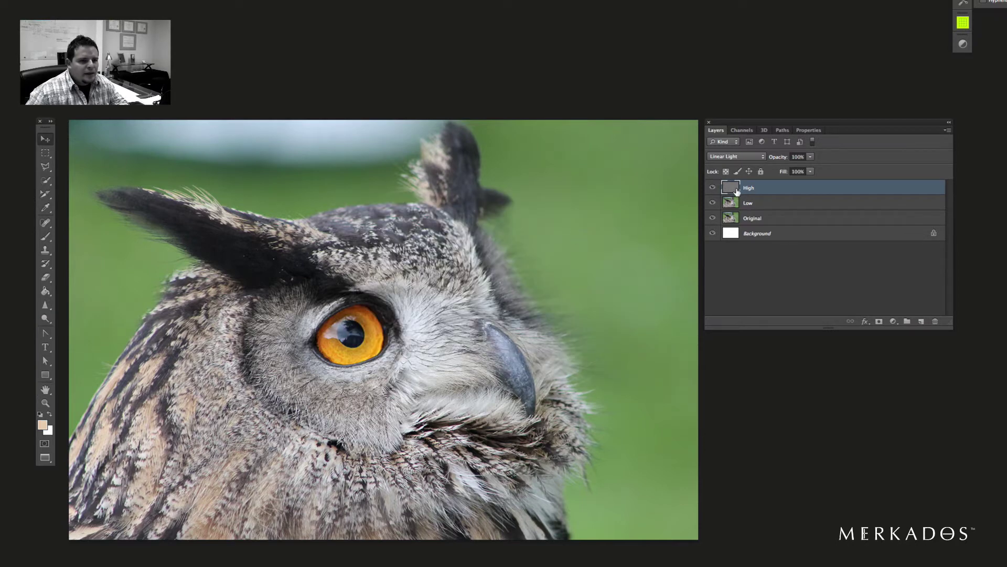
Inspect the High layer in Normal blend mode and the Low layer on its own, and restore High to Linear Light.
left_click(732, 157)
left_click(726, 30)
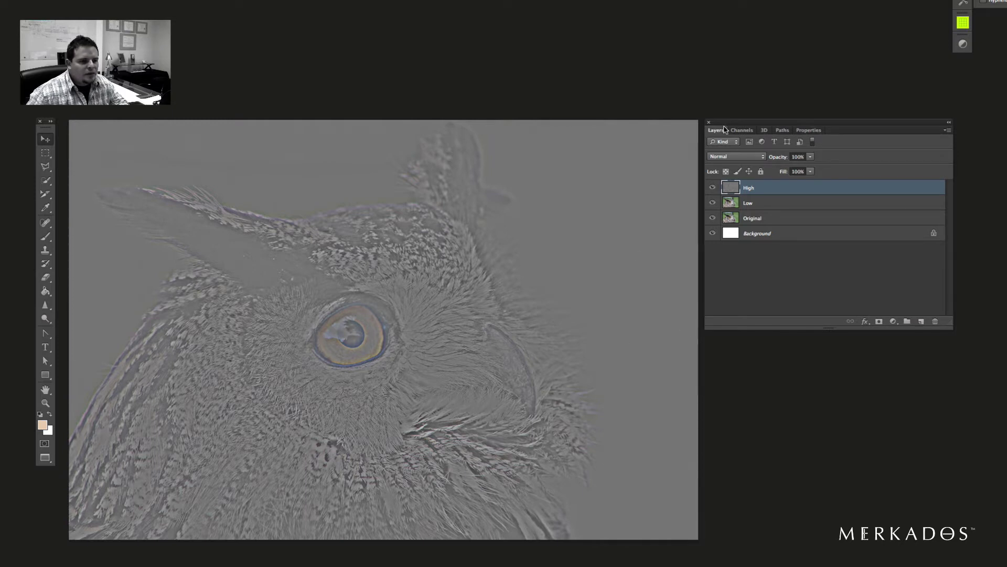
left_click(712, 188)
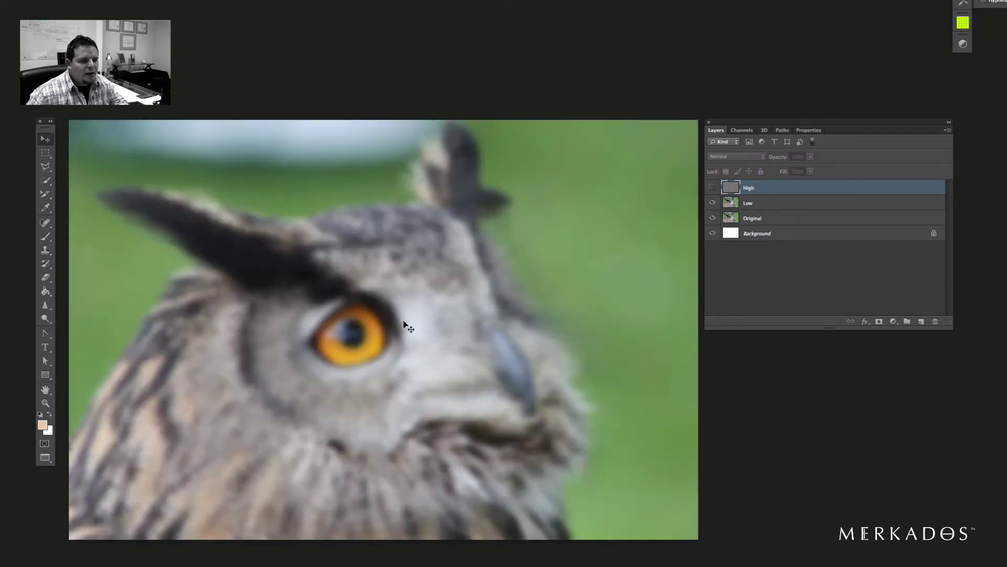
left_click(713, 187)
left_click(733, 157)
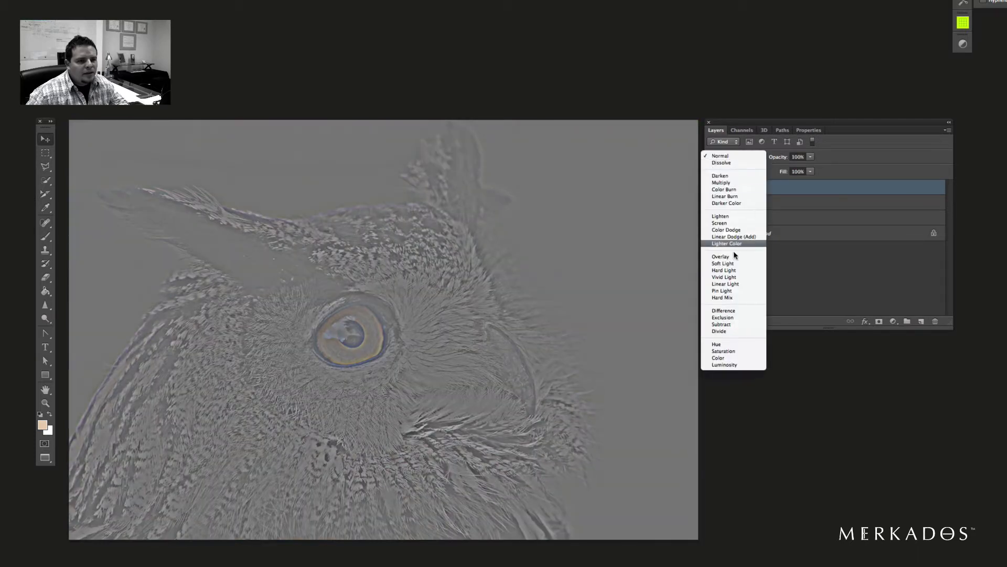
left_click(733, 283)
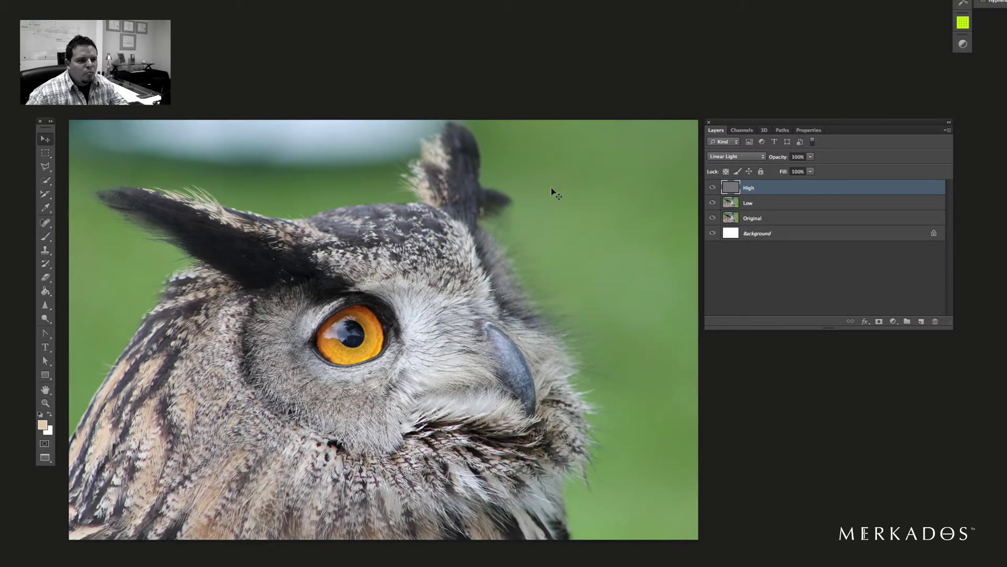
Compare the Original layer with the combined High and Low layers by toggling the visibility of both.
left_click_drag(712, 187, 712, 204)
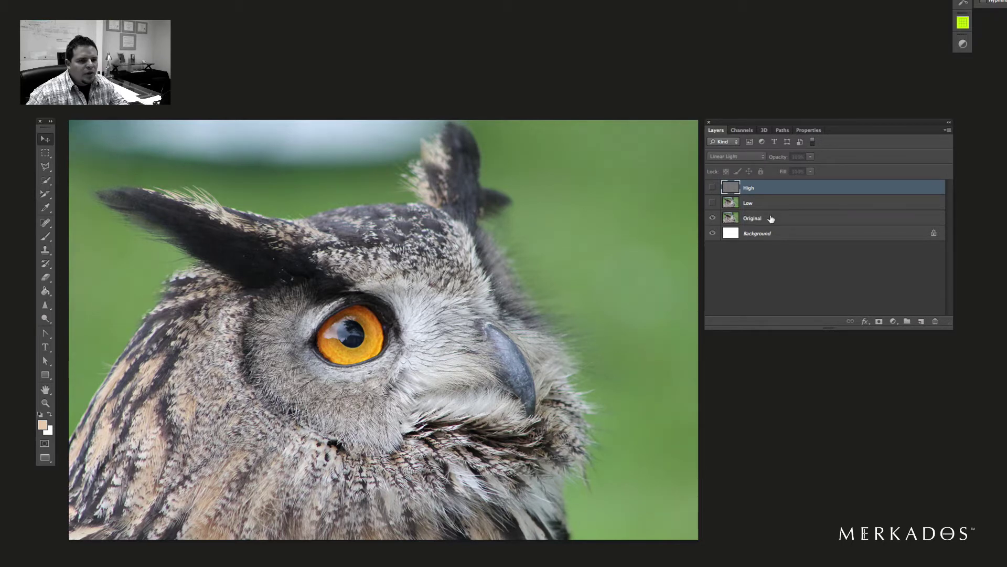
left_click(712, 203)
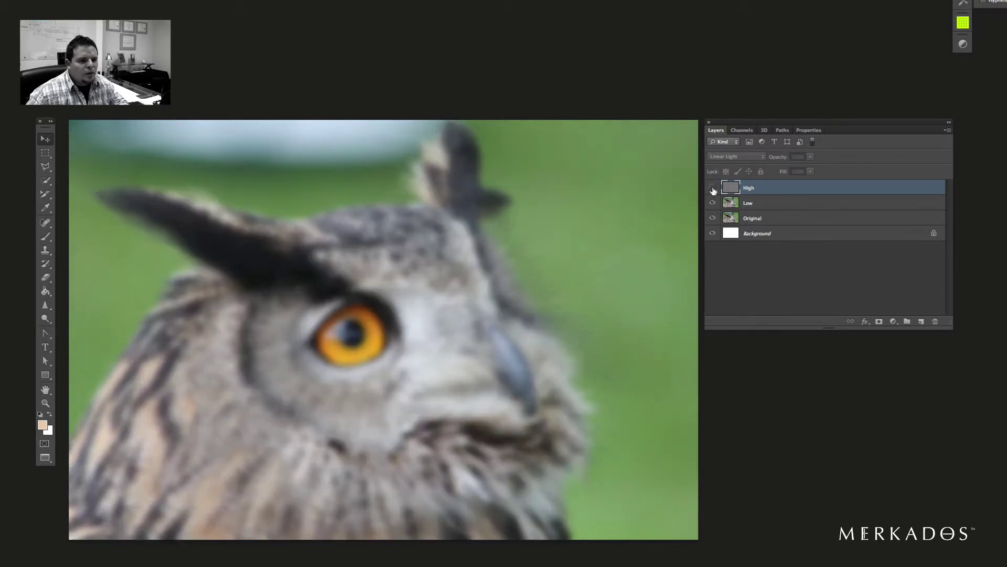
left_click(713, 187)
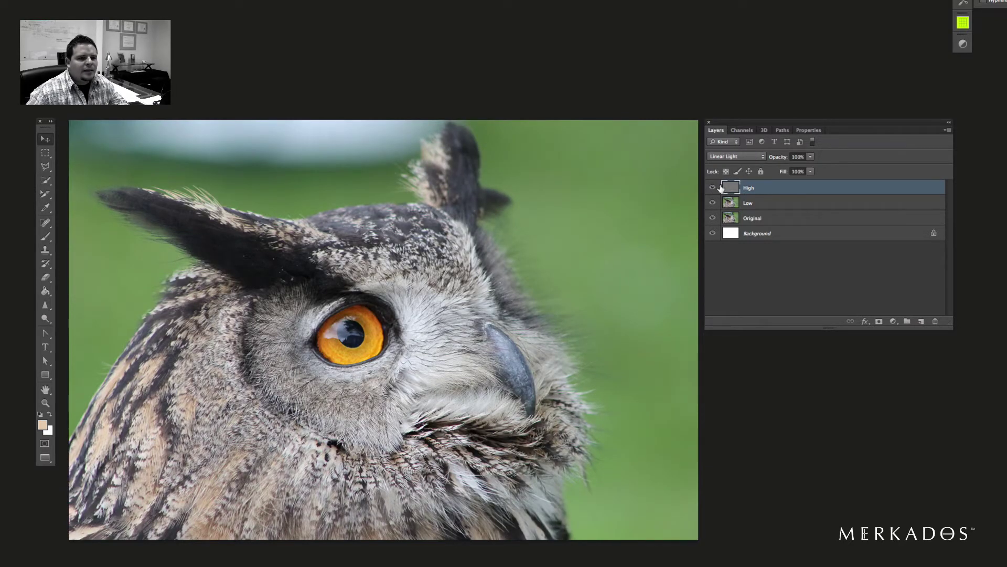
left_click_drag(713, 188, 712, 204)
left_click(712, 203)
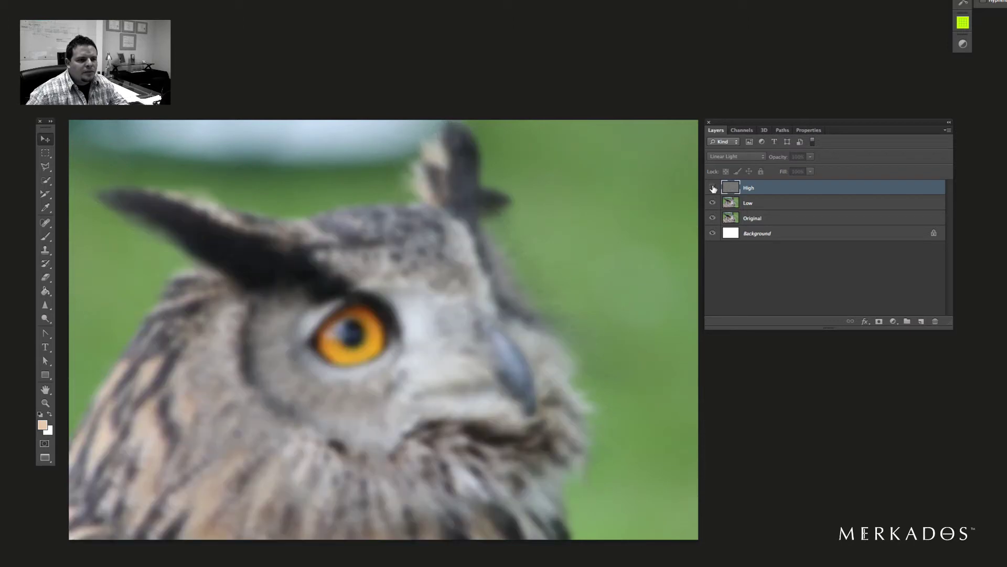
left_click(712, 187)
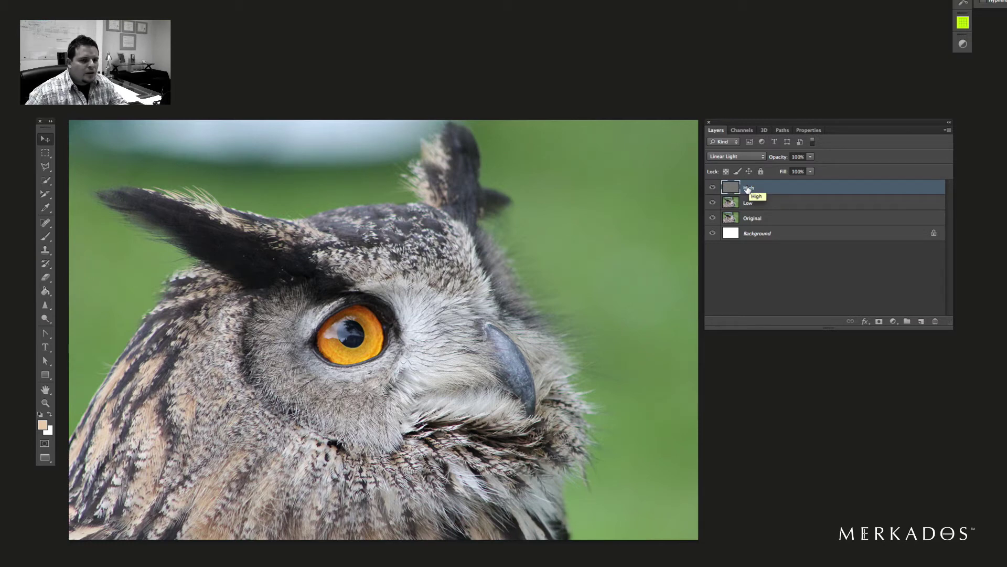
Desaturate the High layer while it is in Normal blend mode, and return its blend mode to Linear Light.
left_click(733, 157)
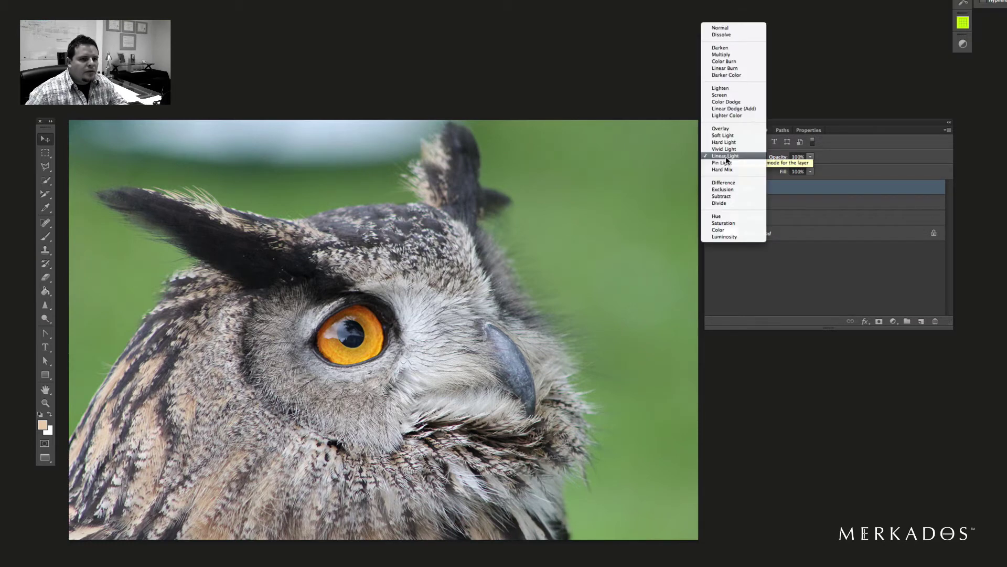
left_click(731, 28)
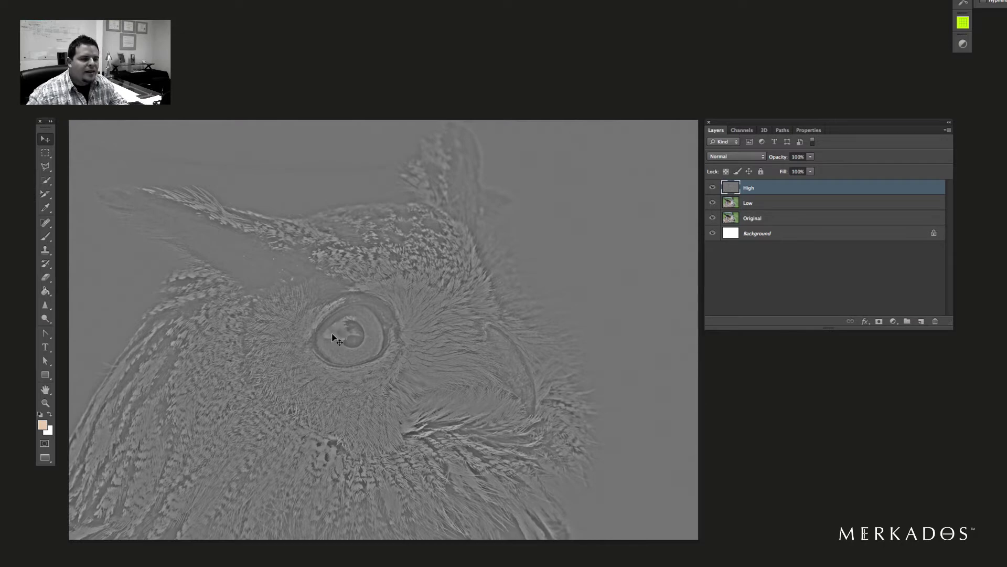
left_click(761, 205)
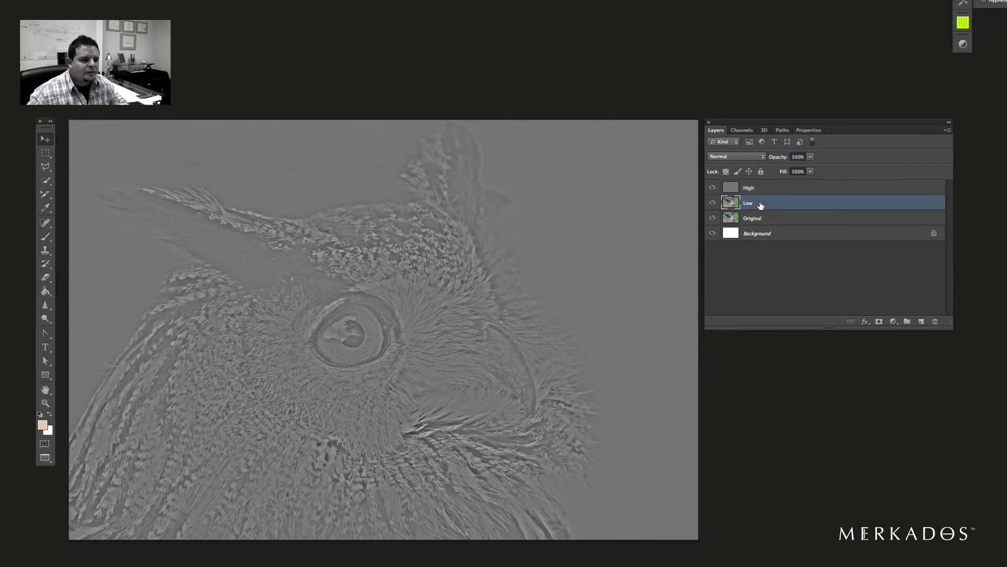
left_click(750, 188)
left_click(735, 156)
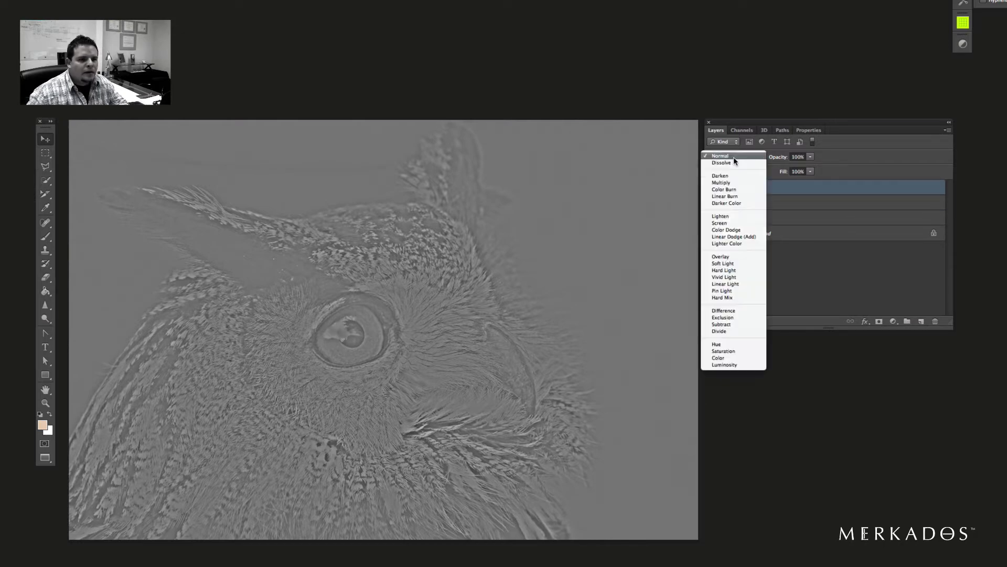
left_click(733, 284)
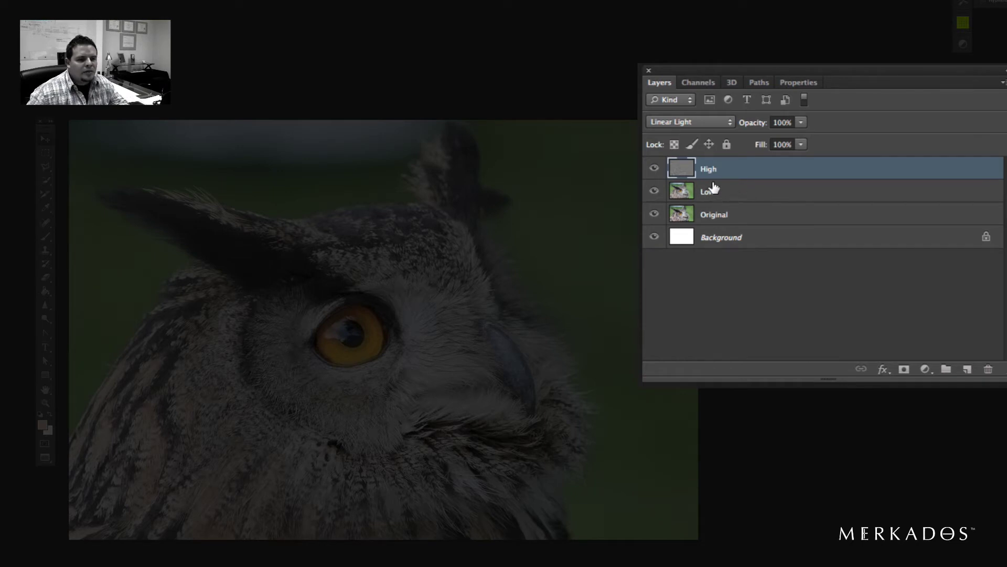
Add a Levels adjustment layer above the High layer.
left_click(724, 195)
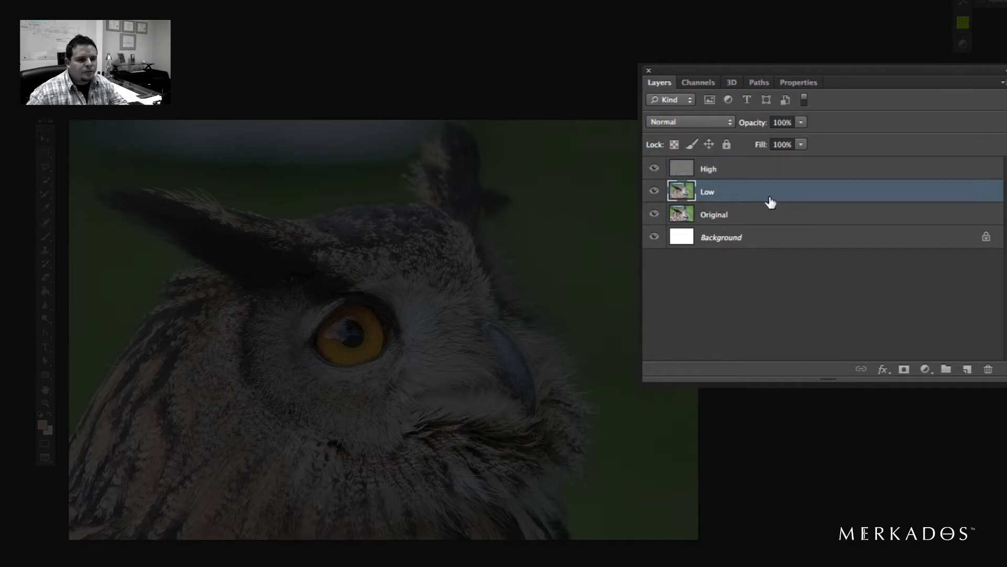
left_click(738, 171)
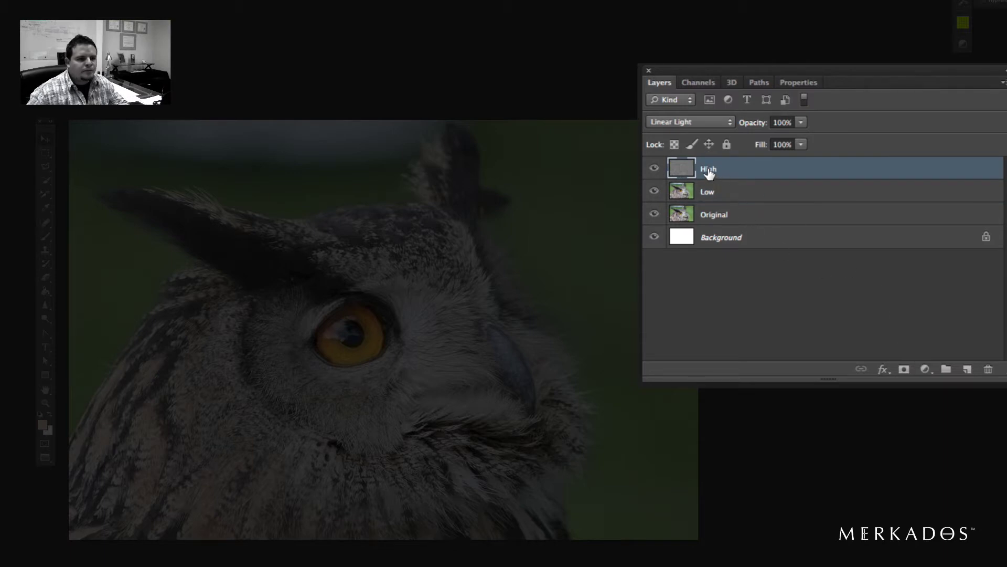
left_click(925, 369)
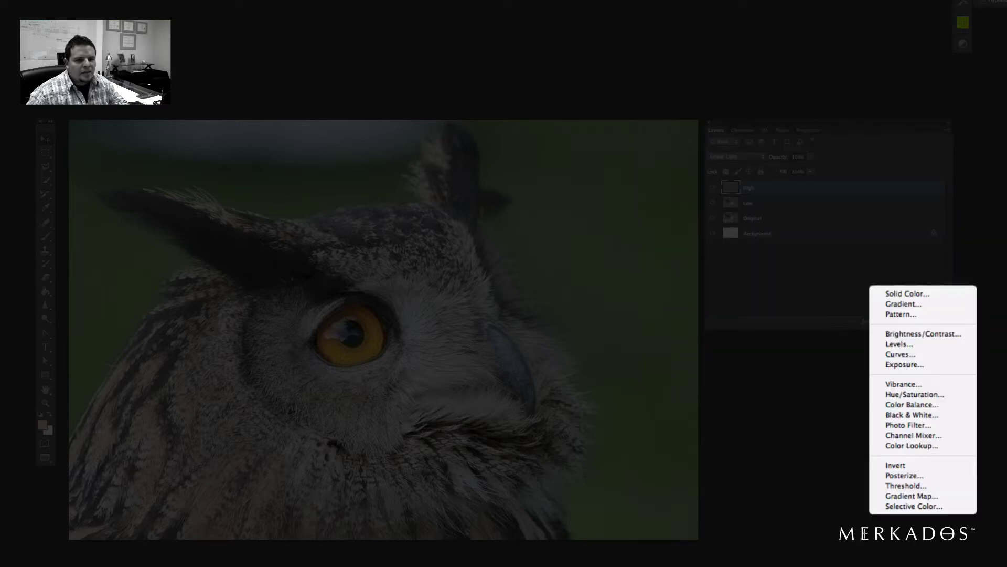
left_click(911, 345)
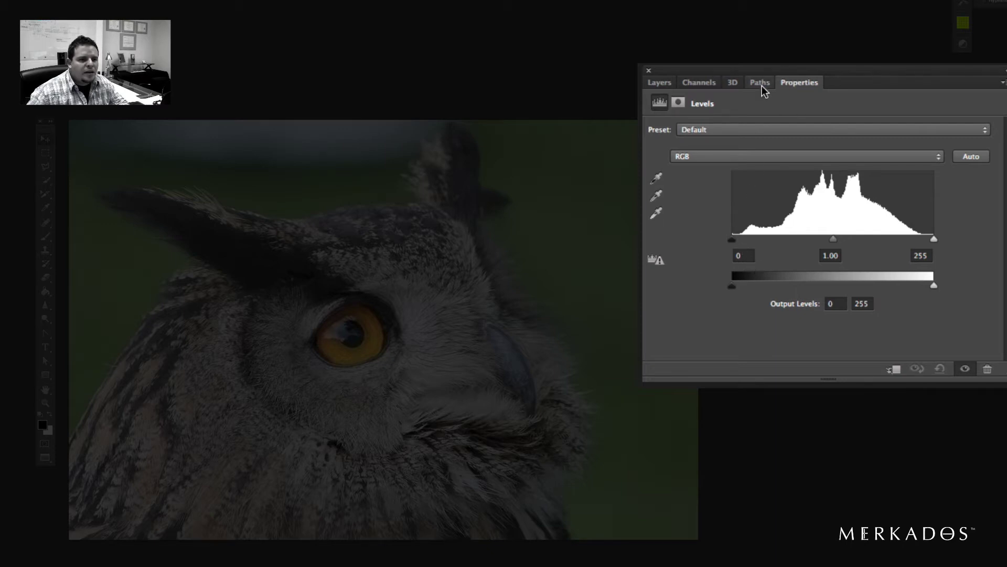
left_click_drag(768, 65, 515, 122)
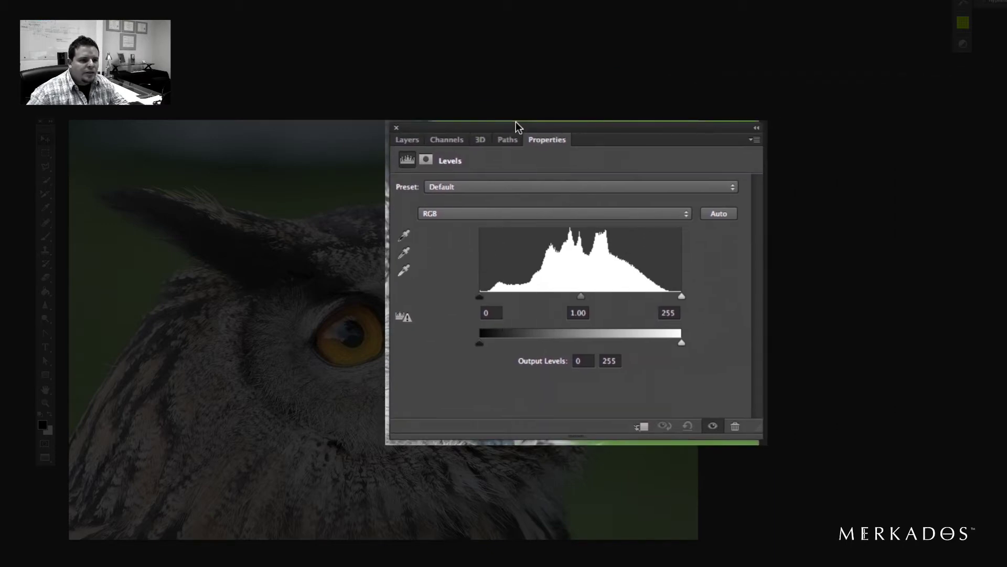
Set the Levels shadow input to 30 and the highlight input to 225.
left_click(491, 313)
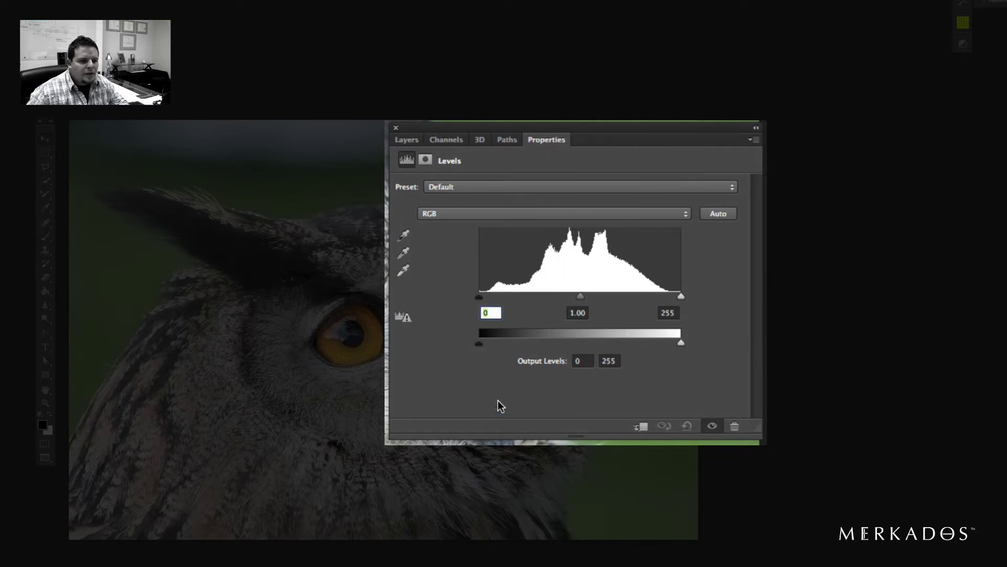
type("30")
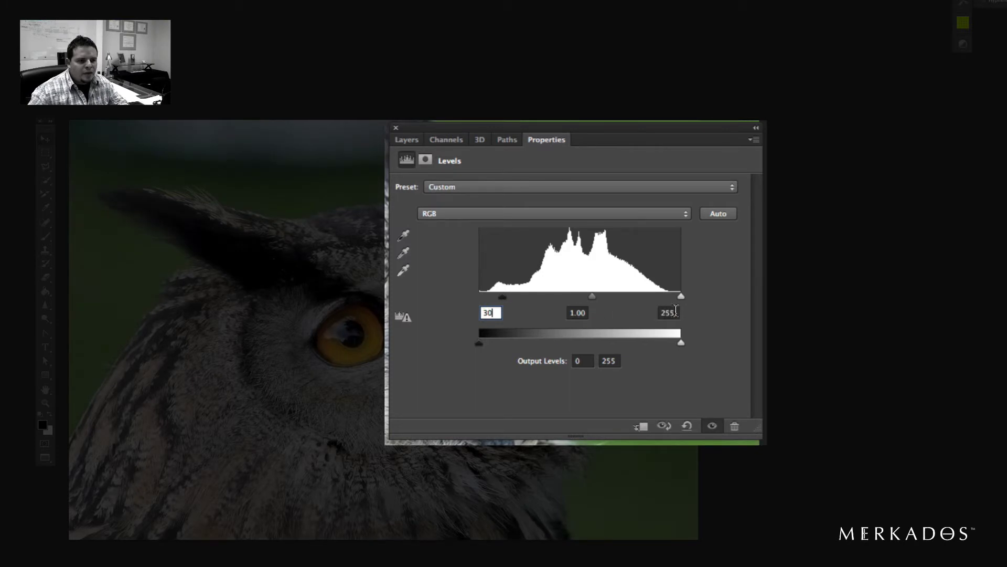
left_click(674, 312)
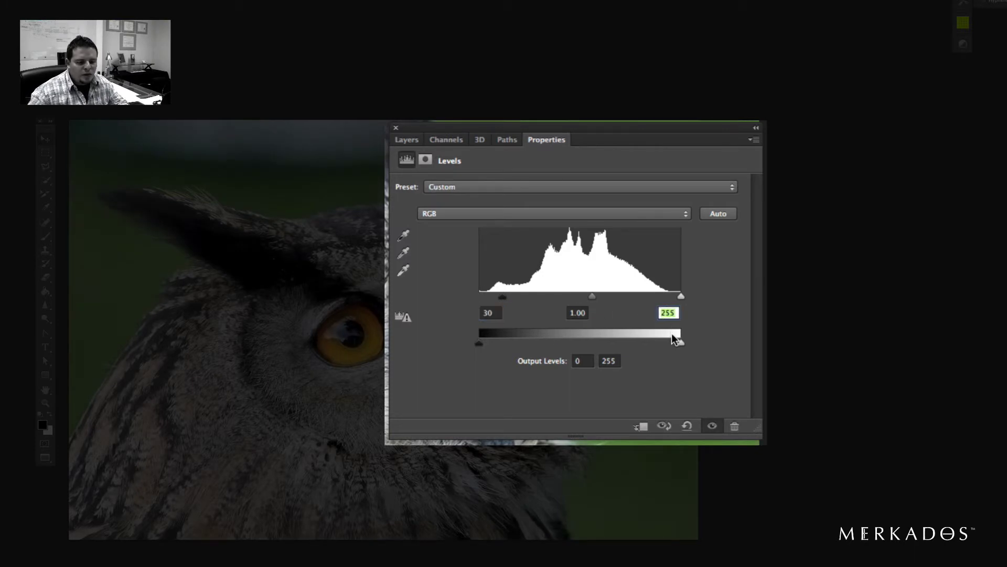
type("225")
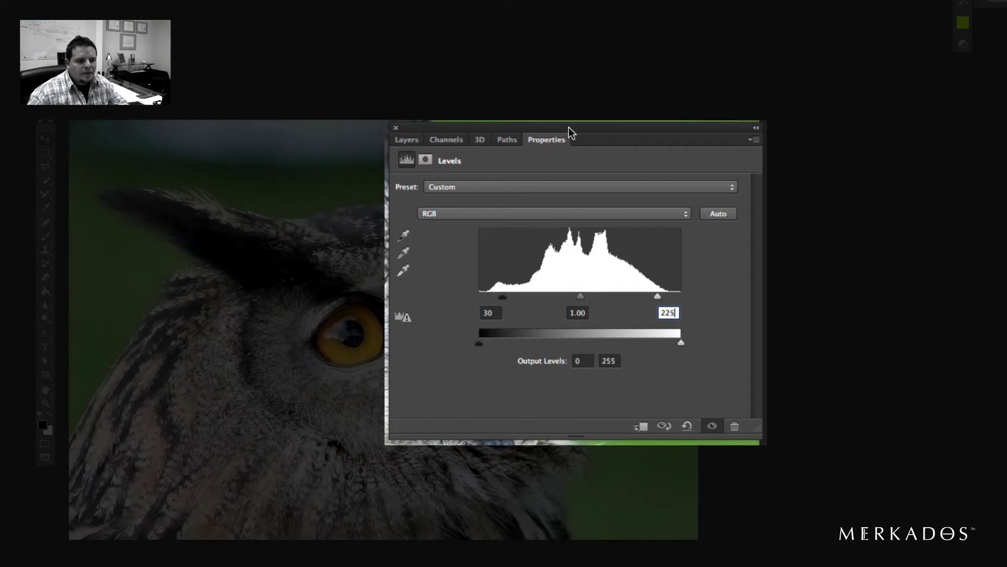
left_click_drag(570, 134, 722, 128)
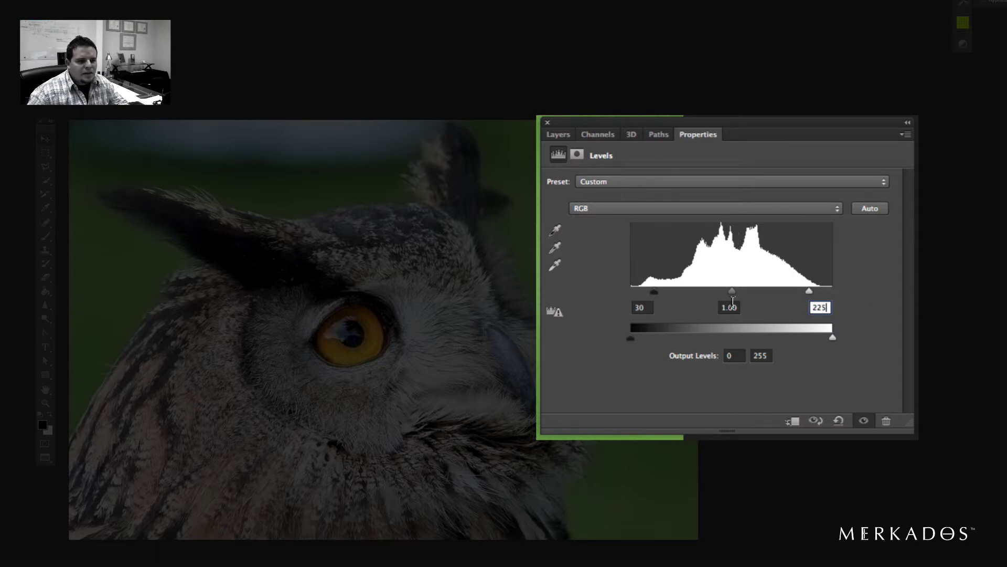
Compare the owl image with and without the Levels adjustment.
left_click(562, 134)
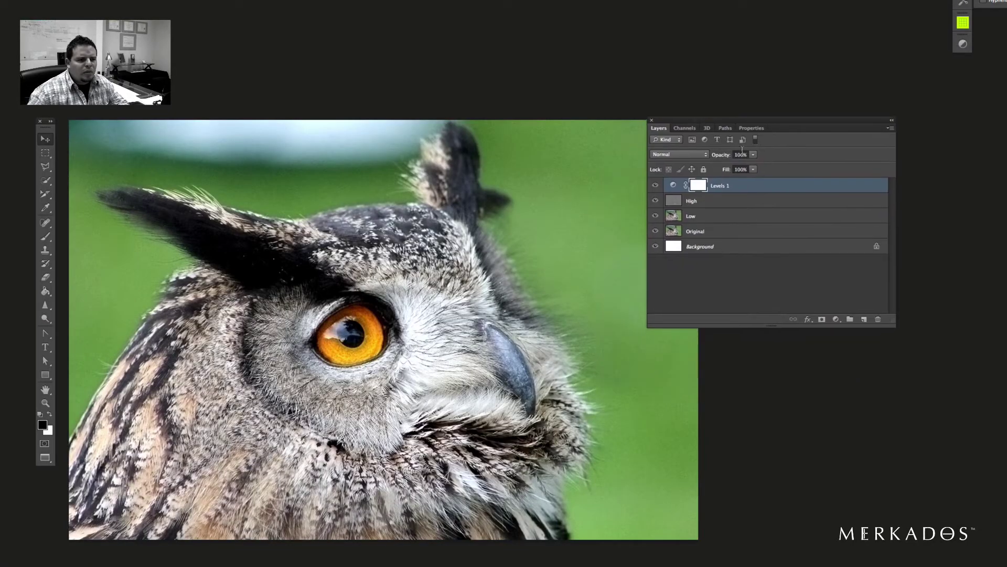
left_click(655, 186)
left_click(656, 185)
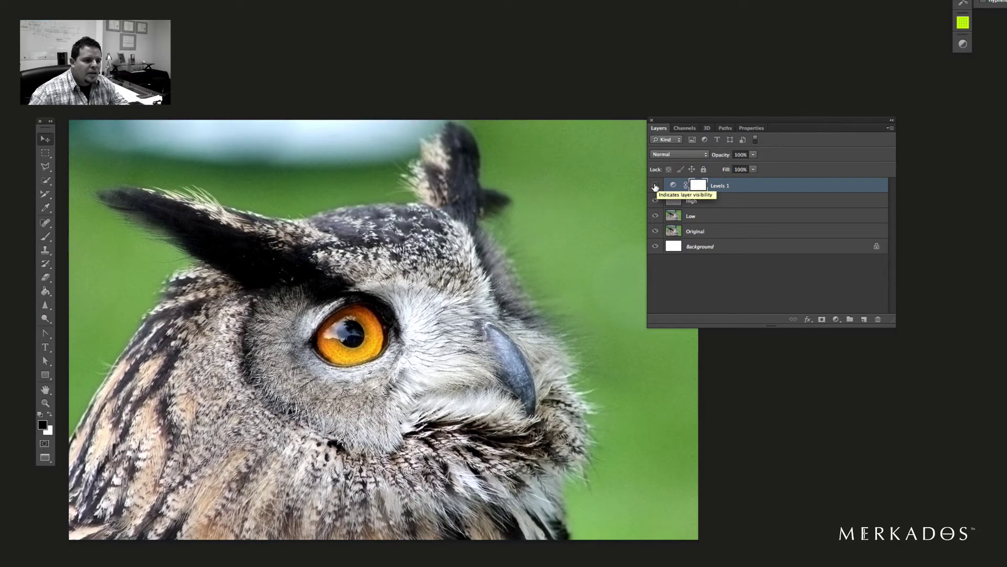
Check the owl again with the Levels 1 adjustment hidden and shown, and move the Layers panel clear of the image.
left_click(655, 186)
left_click(655, 185)
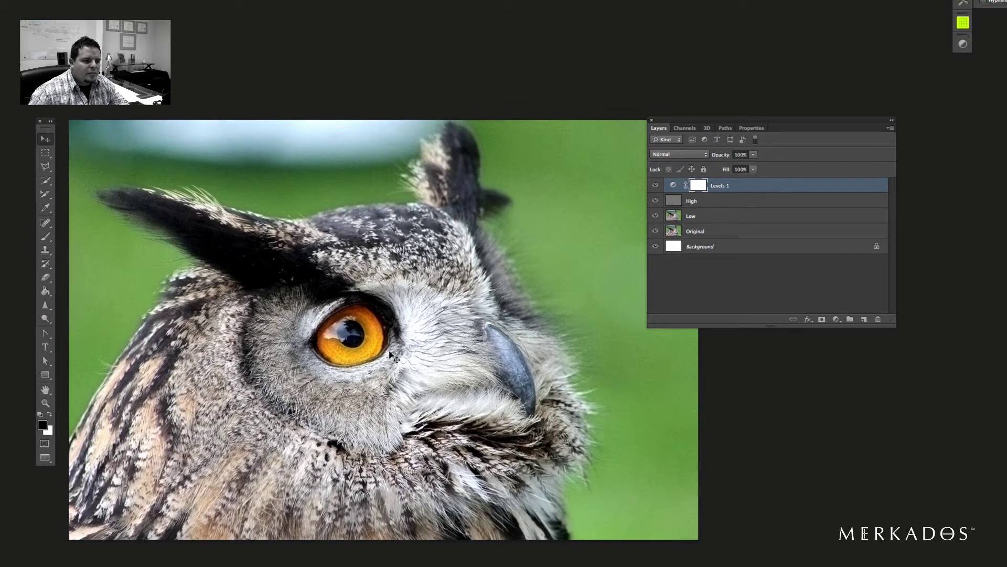
mouse_move(723, 157)
left_mouse_down()
mouse_move(704, 161)
mouse_move(741, 160)
left_mouse_up()
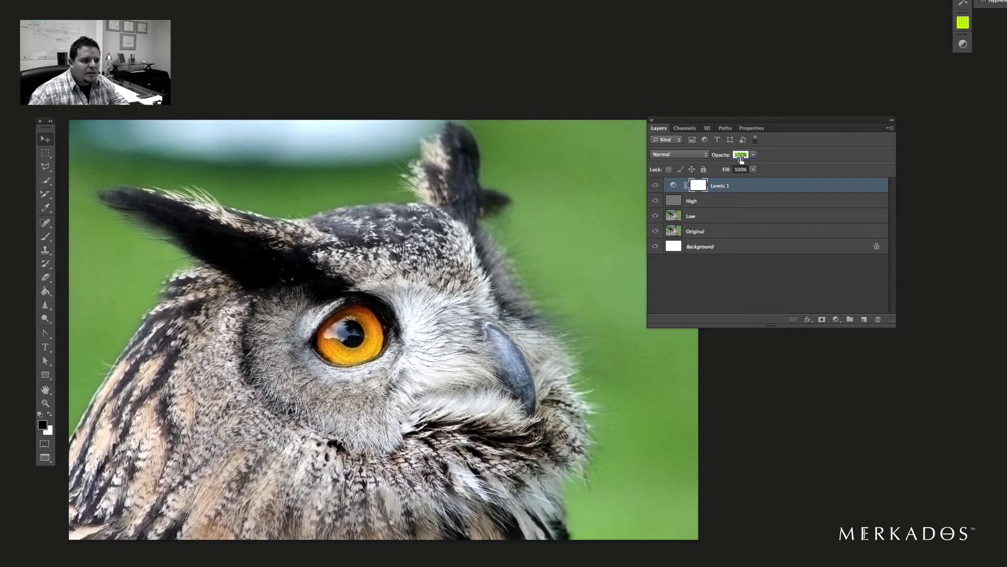
left_click_drag(710, 122, 762, 126)
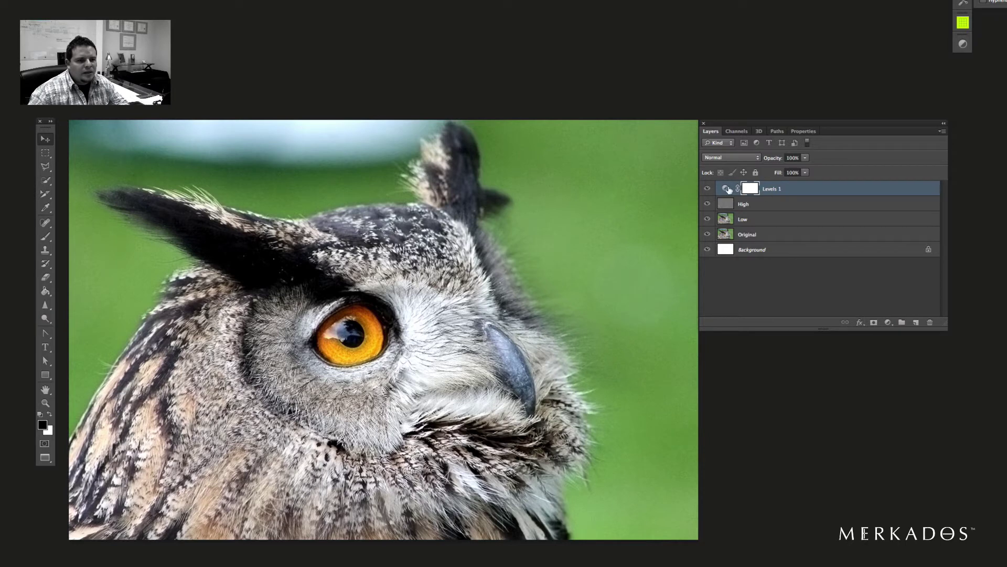
Brush black over the green background around the owl on the Levels 1 layer mask.
left_click(45, 236)
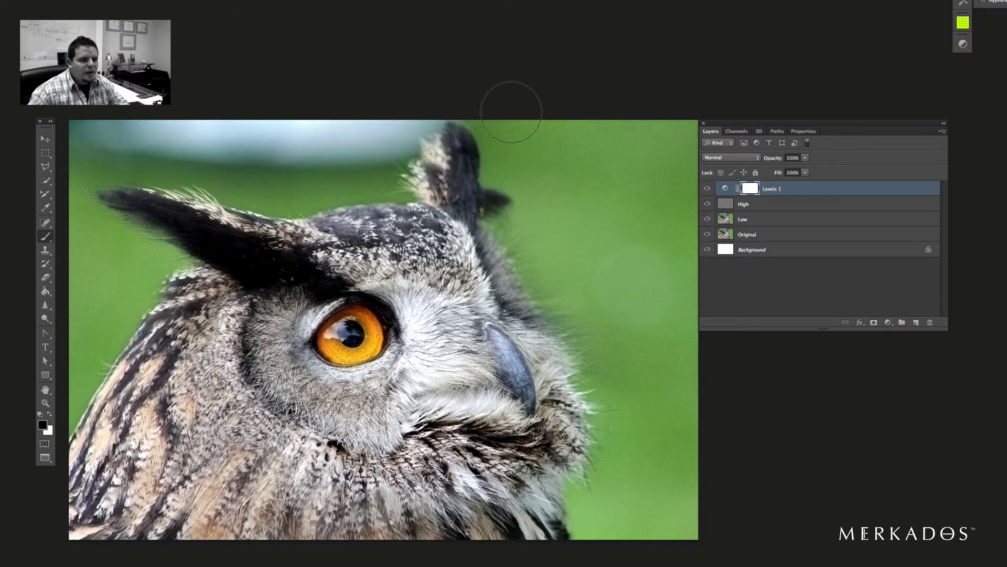
mouse_move(595, 150)
left_mouse_down()
mouse_move(568, 145)
mouse_move(593, 200)
mouse_move(652, 154)
mouse_move(655, 311)
mouse_move(636, 280)
mouse_move(649, 445)
mouse_move(615, 510)
mouse_move(700, 486)
mouse_move(659, 142)
mouse_move(664, 194)
mouse_move(645, 143)
mouse_move(540, 143)
mouse_move(498, 114)
mouse_move(666, 121)
mouse_move(658, 421)
mouse_move(676, 525)
mouse_move(624, 519)
left_mouse_up()
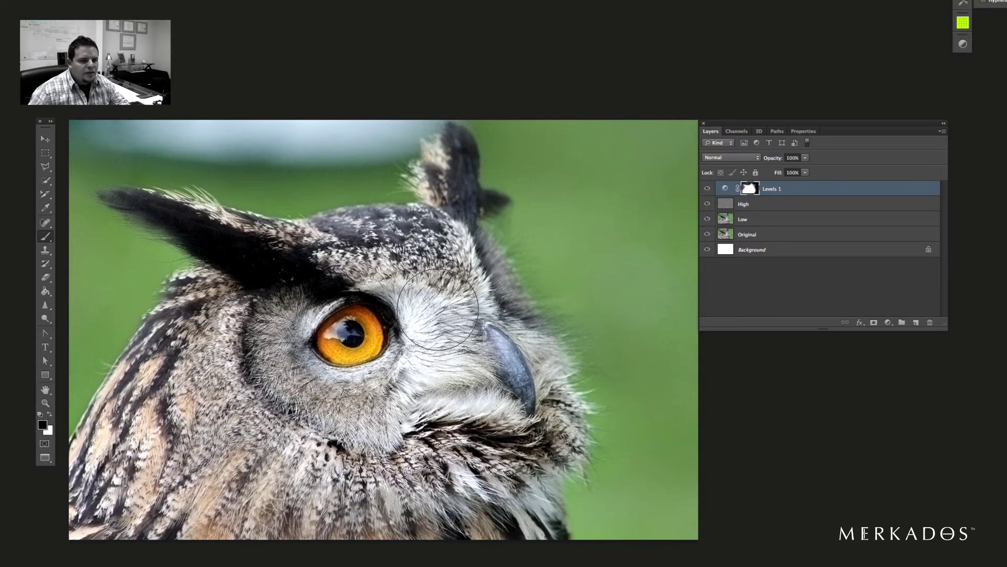
key("v")
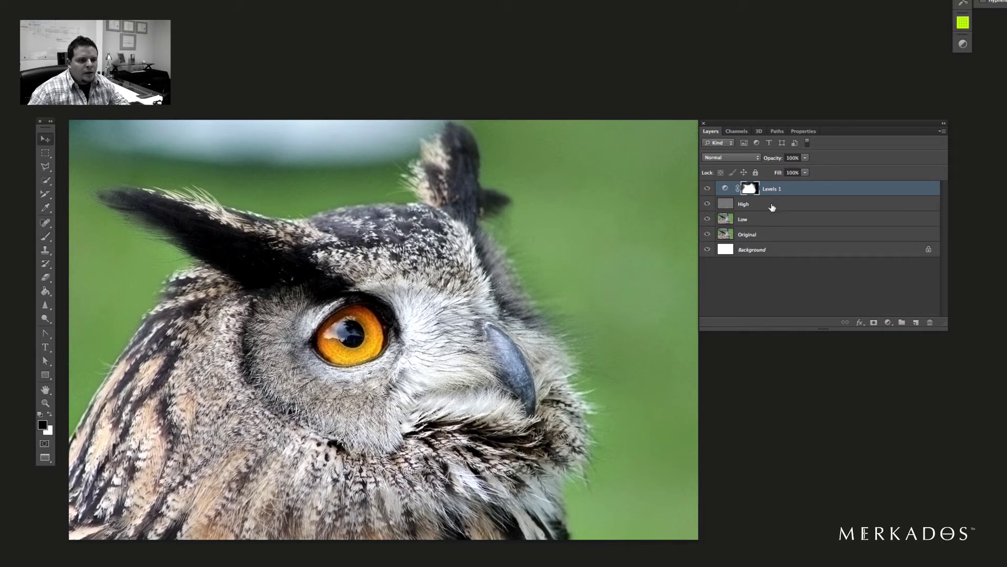
Rename the Levels 1 layer to Sharpening and clip it to the High layer.
double_click(771, 189)
type("Sharpening")
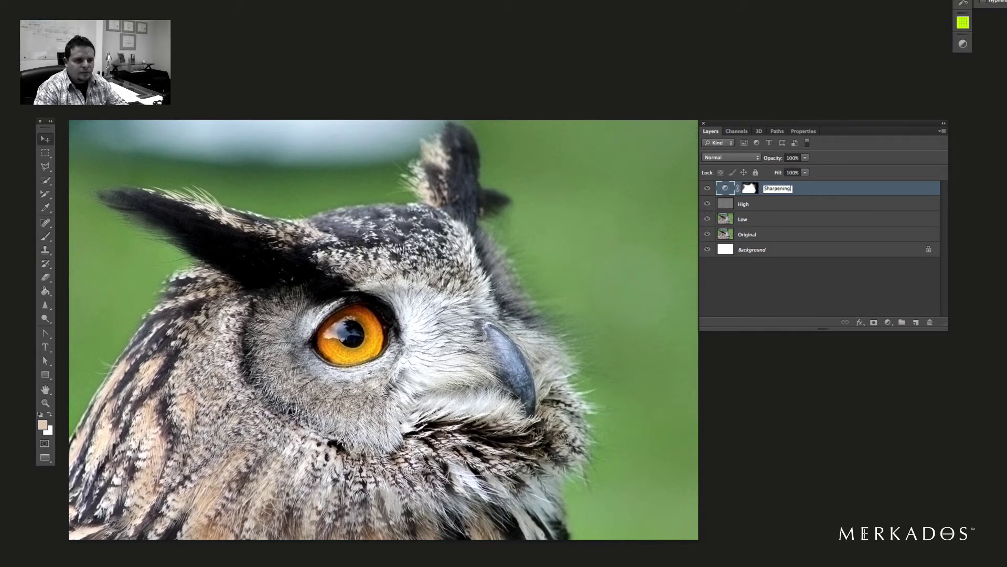
key("Return")
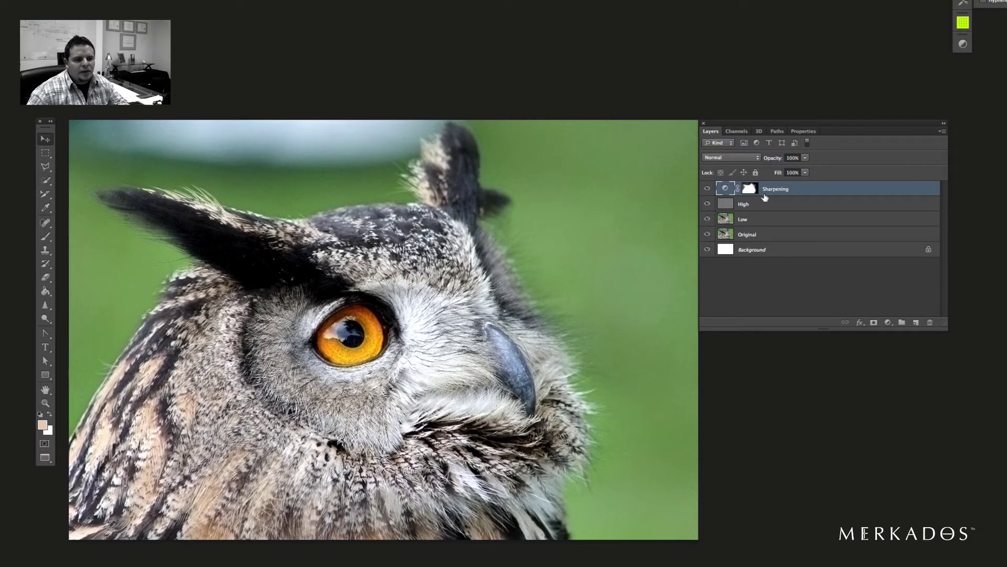
right_click(815, 193)
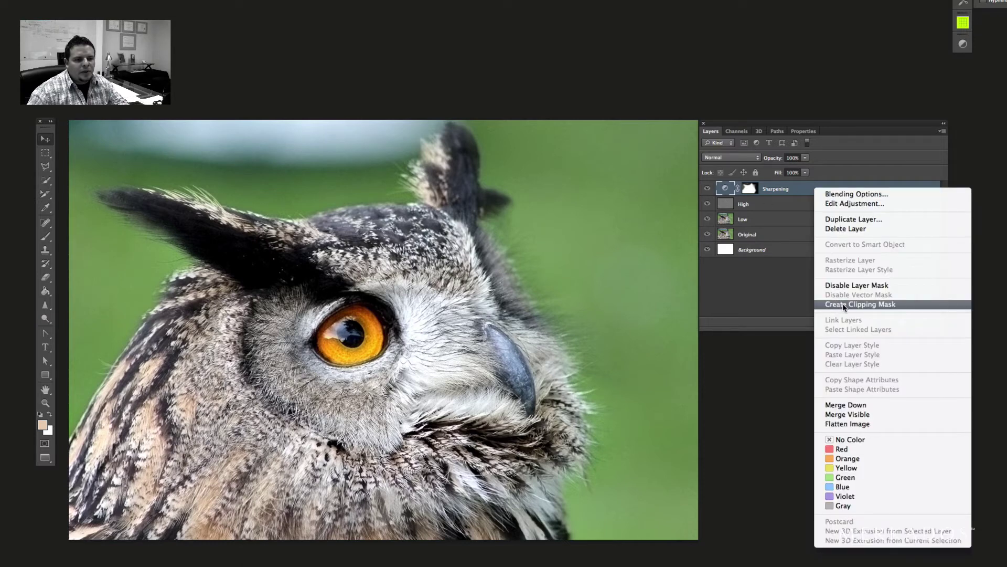
left_click(847, 307)
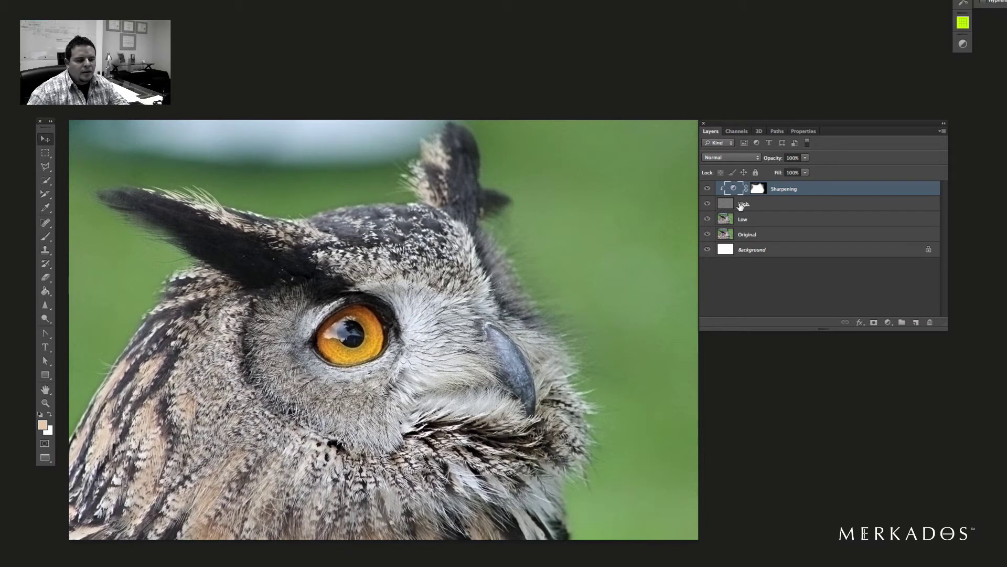
Add a Solid Color fill layer above the Low layer in neutral gray with H 0, S 0 and B 50.
left_click(766, 222)
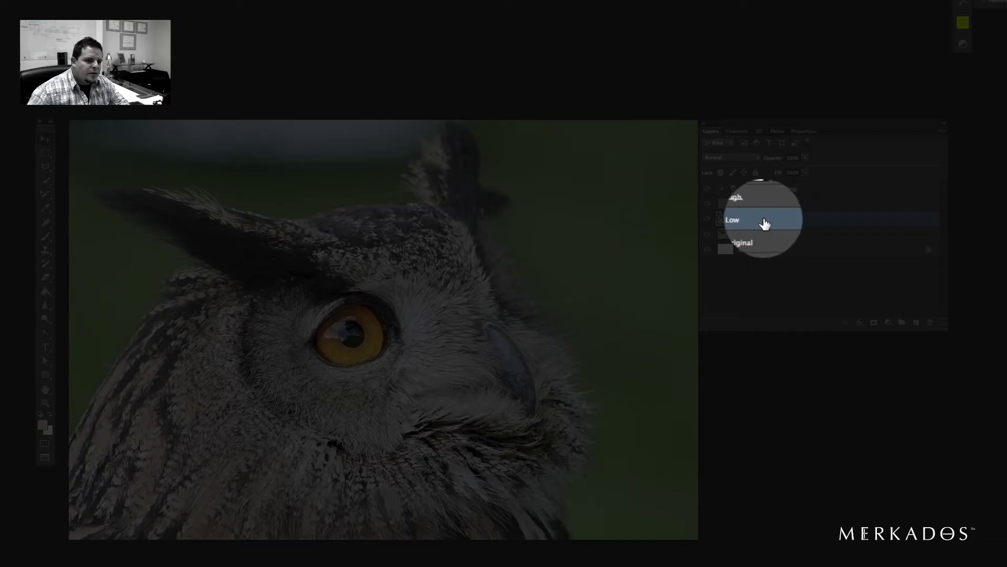
left_click(888, 323)
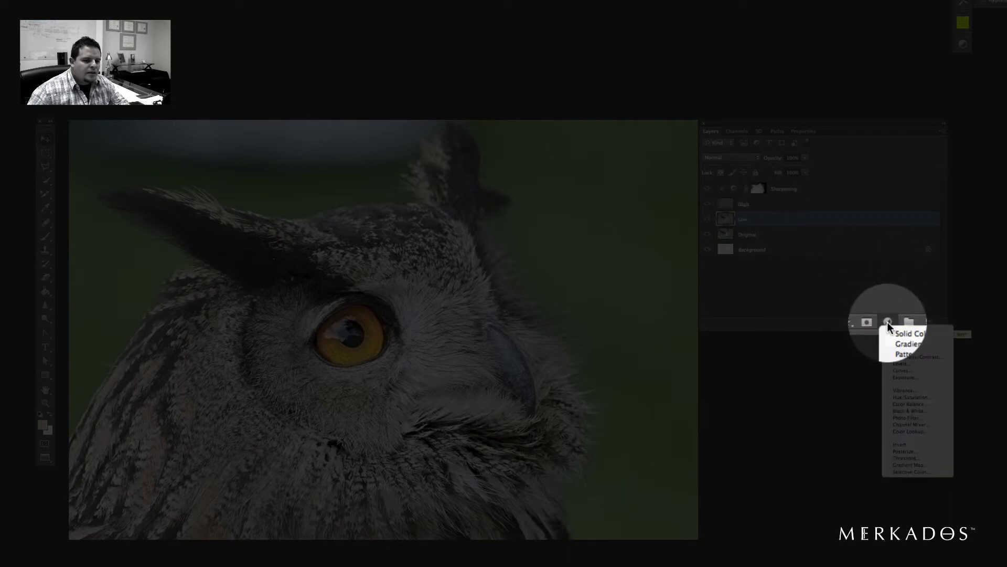
left_click(898, 329)
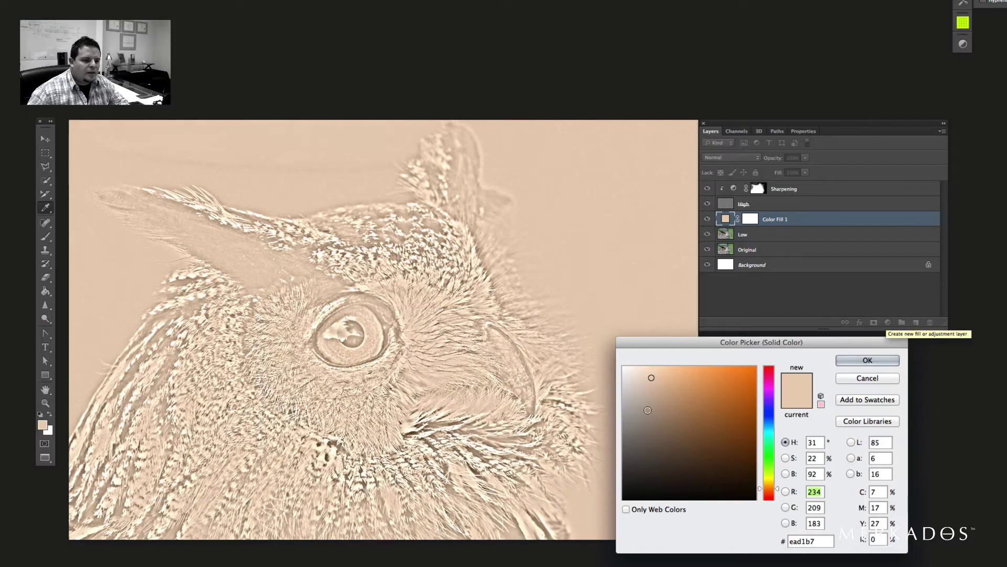
left_click(617, 432)
left_click(617, 429)
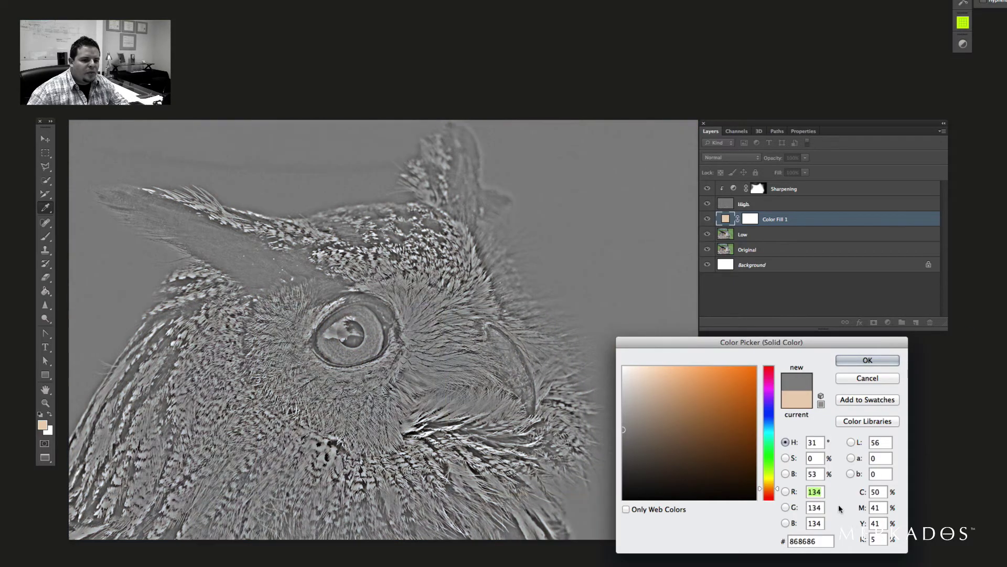
left_click(817, 443)
type("0")
key("Tab")
key("Tab")
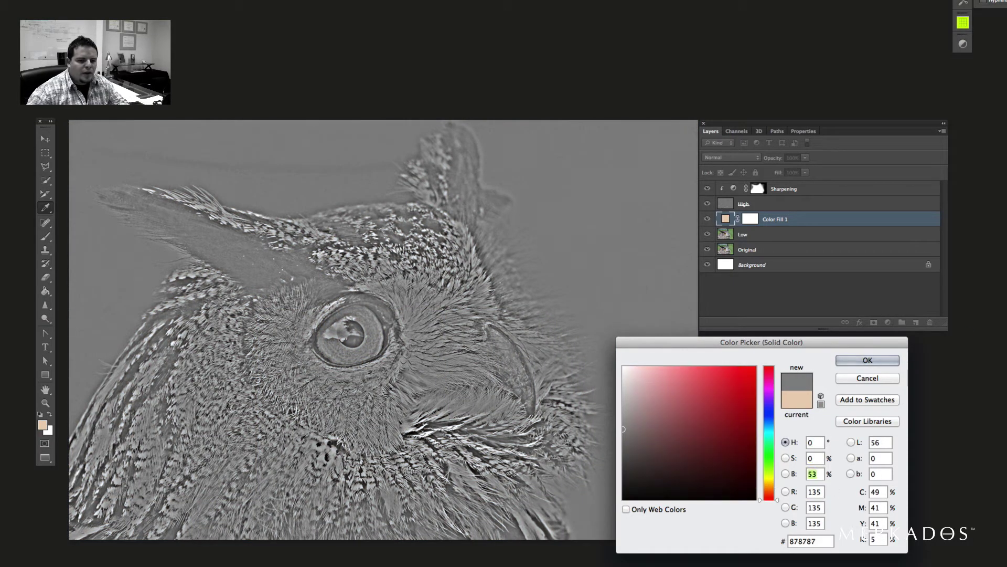
type("50")
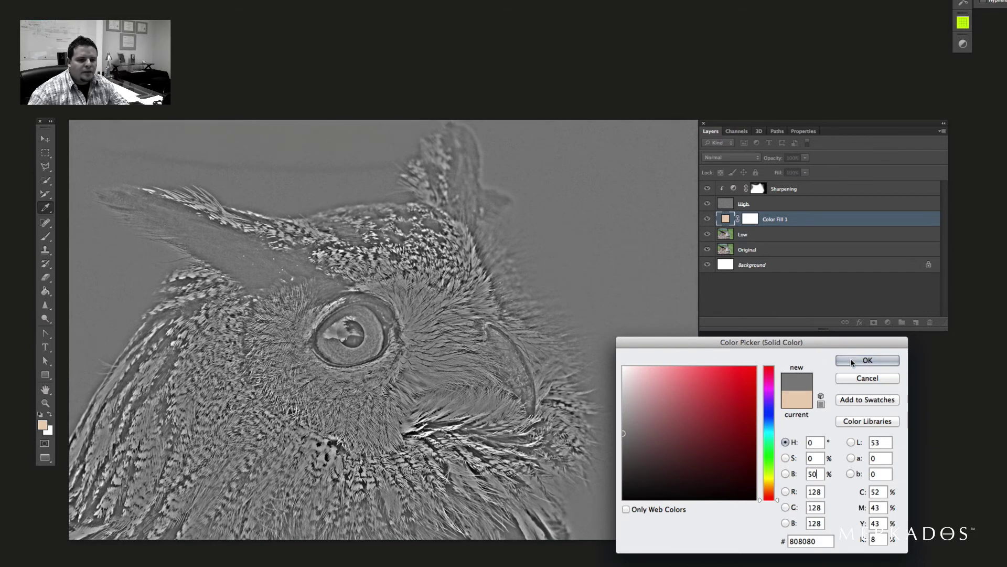
key("Return")
Rasterize the Color Fill 1 layer and choose the Burn tool for working on it.
right_click(810, 221)
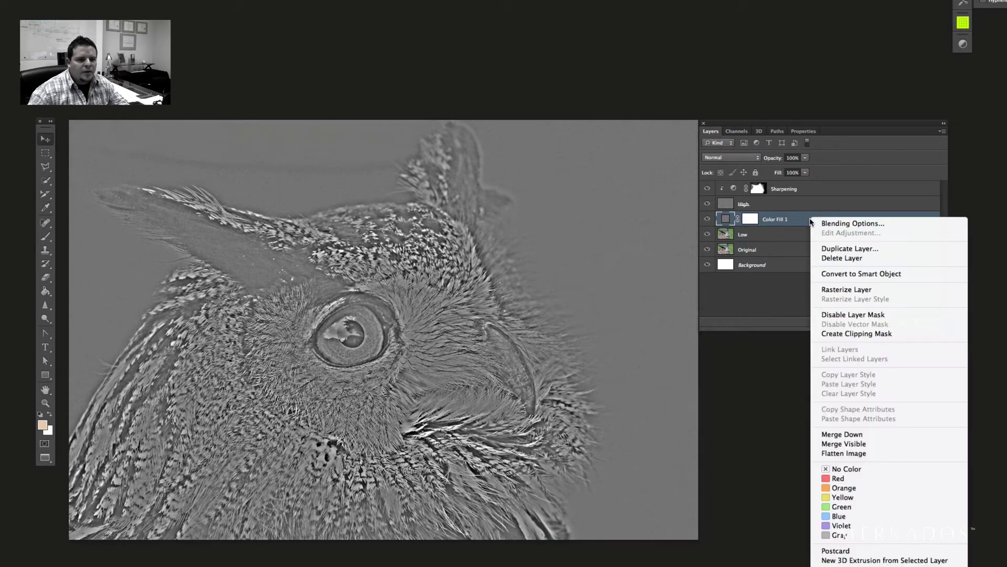
left_click(839, 290)
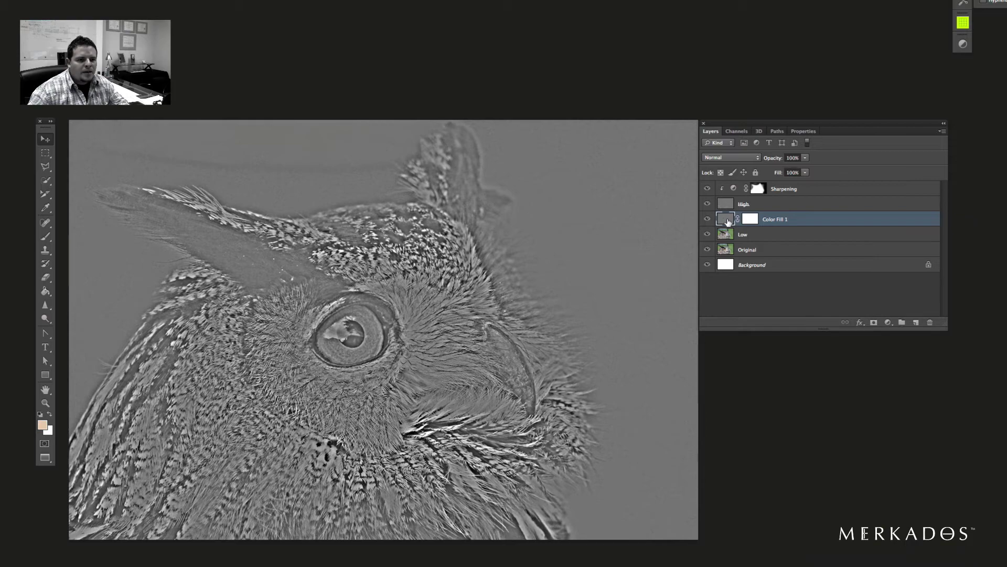
left_click(46, 319)
left_click(88, 326)
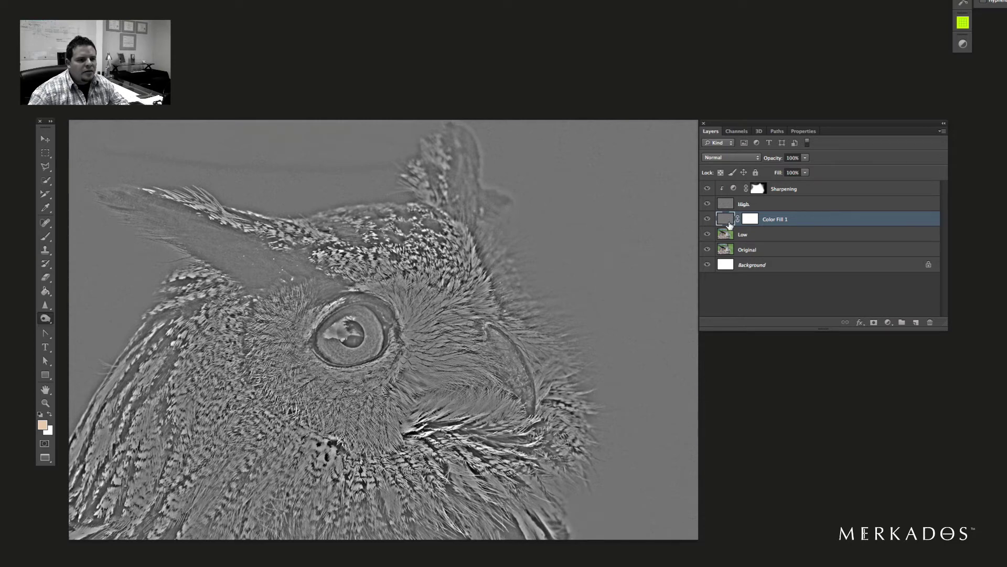
Set the Color Fill 1 layer's blend mode to Overlay and rename the layer to Contrast.
left_click(718, 158)
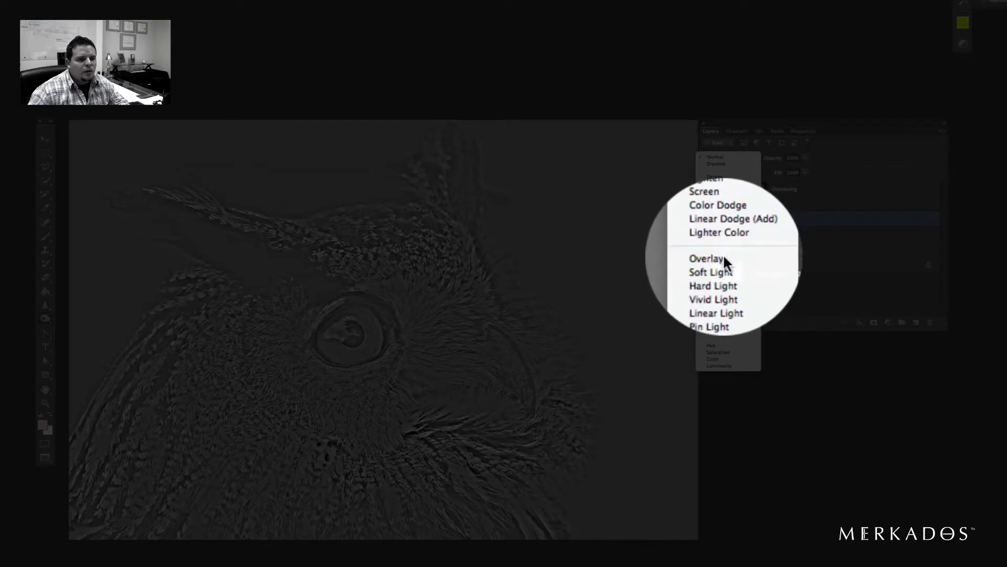
left_click(723, 257)
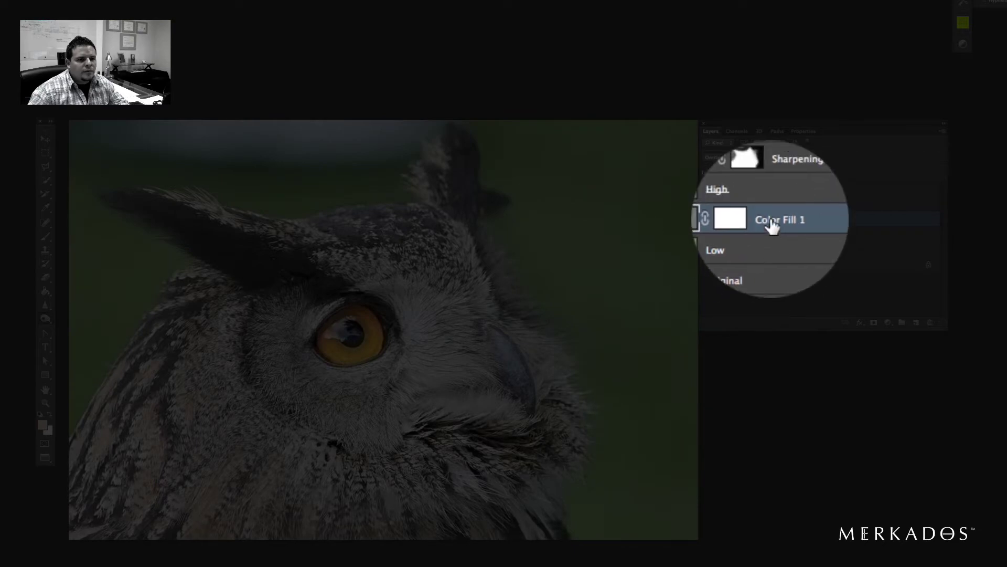
double_click(773, 227)
type("Cont")
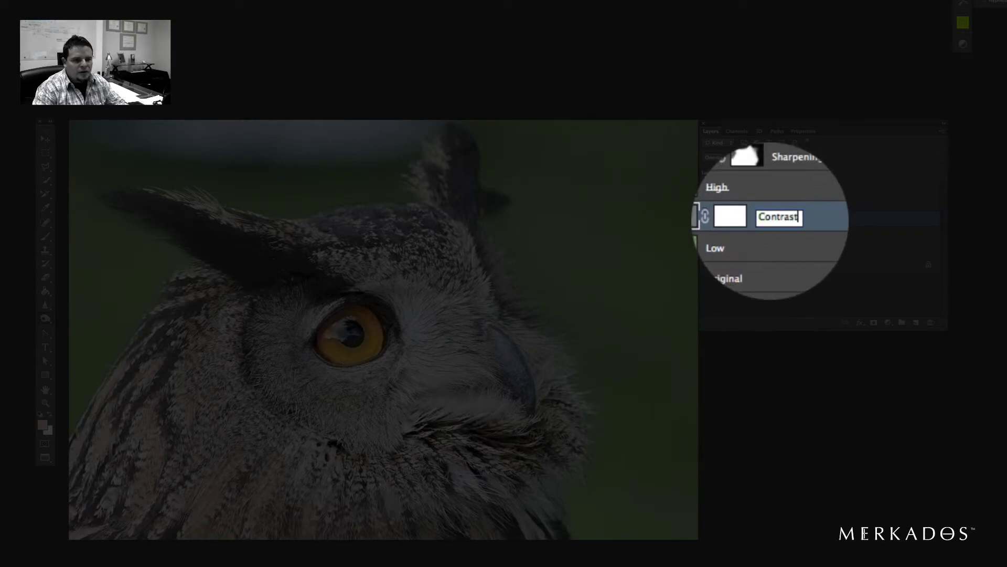
type("rast")
key("Return")
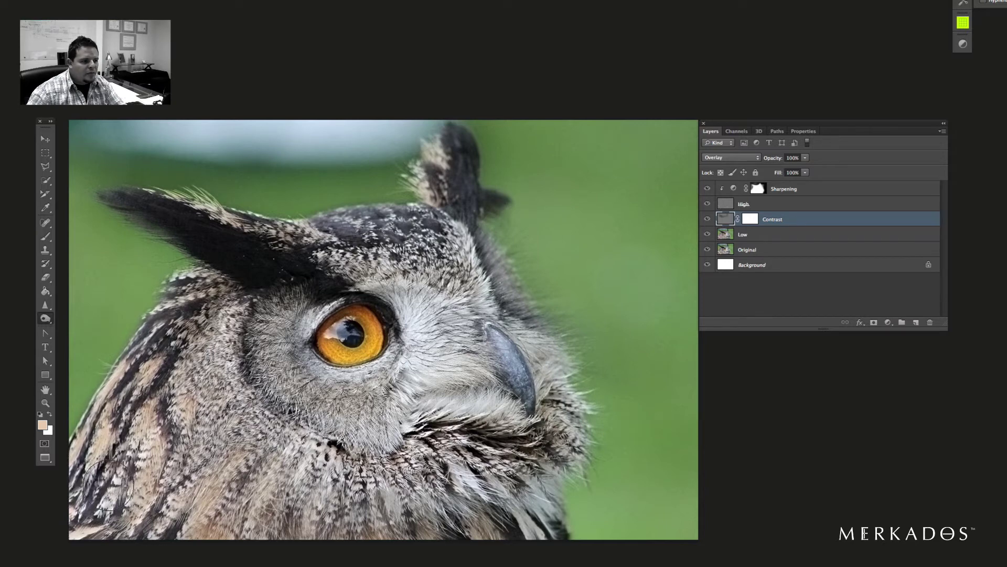
Darken the owl's beak and the edge of its eye with Burn strokes on the Contrast layer.
mouse_move(108, 485)
left_mouse_down()
mouse_move(179, 409)
mouse_move(199, 446)
mouse_move(241, 462)
mouse_move(288, 423)
mouse_move(341, 469)
mouse_move(533, 420)
mouse_move(474, 546)
mouse_move(546, 506)
mouse_move(548, 372)
mouse_move(497, 281)
mouse_move(462, 257)
mouse_move(399, 241)
mouse_move(367, 247)
mouse_move(407, 227)
mouse_move(467, 326)
mouse_move(524, 391)
left_mouse_up()
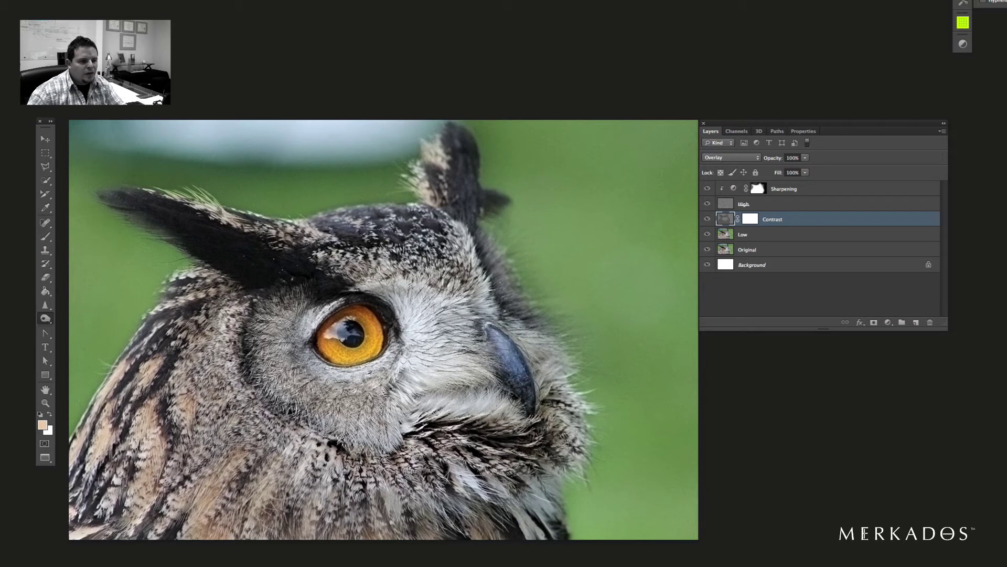
left_click_drag(537, 426, 522, 397)
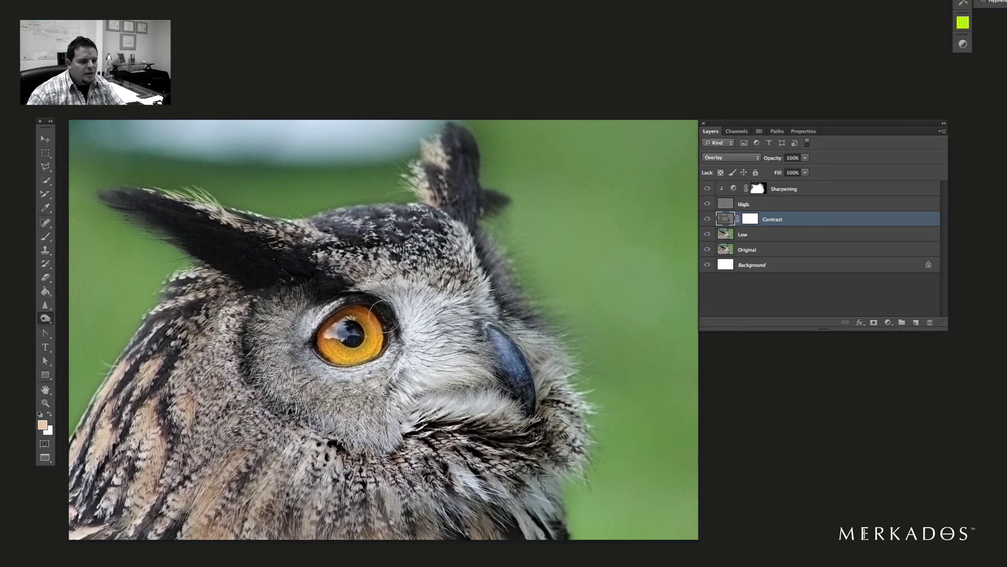
mouse_move(384, 317)
left_mouse_down()
mouse_move(322, 337)
mouse_move(320, 358)
mouse_move(365, 341)
mouse_move(370, 304)
mouse_move(386, 326)
mouse_move(335, 342)
mouse_move(331, 329)
mouse_move(362, 308)
mouse_move(381, 310)
mouse_move(360, 298)
mouse_move(315, 326)
mouse_move(312, 359)
mouse_move(379, 341)
left_mouse_up()
Burn the feathers on the owl's neck, head and face and the surrounding green background on the Contrast layer.
mouse_move(277, 291)
left_mouse_down()
mouse_move(266, 388)
mouse_move(344, 430)
mouse_move(504, 458)
mouse_move(511, 517)
mouse_move(525, 504)
mouse_move(562, 551)
mouse_move(111, 533)
mouse_move(97, 464)
mouse_move(158, 347)
mouse_move(196, 299)
mouse_move(176, 314)
mouse_move(68, 503)
left_mouse_up()
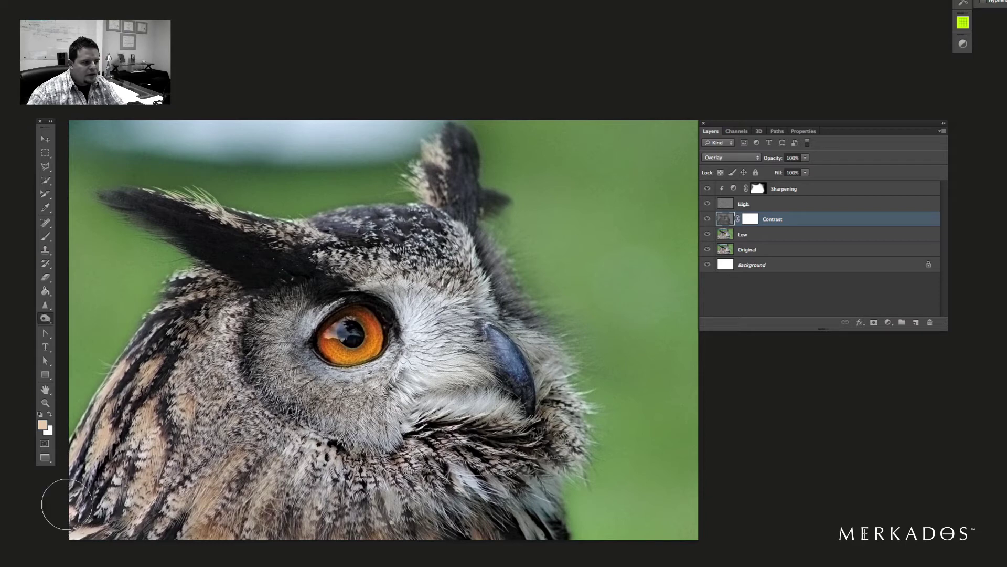
mouse_move(189, 323)
left_mouse_down()
mouse_move(118, 529)
mouse_move(208, 397)
mouse_move(183, 509)
mouse_move(215, 424)
mouse_move(205, 483)
mouse_move(249, 415)
mouse_move(283, 438)
mouse_move(280, 504)
mouse_move(293, 545)
mouse_move(340, 466)
mouse_move(364, 508)
mouse_move(399, 511)
mouse_move(425, 499)
mouse_move(464, 448)
mouse_move(474, 475)
mouse_move(237, 520)
mouse_move(45, 513)
left_mouse_up()
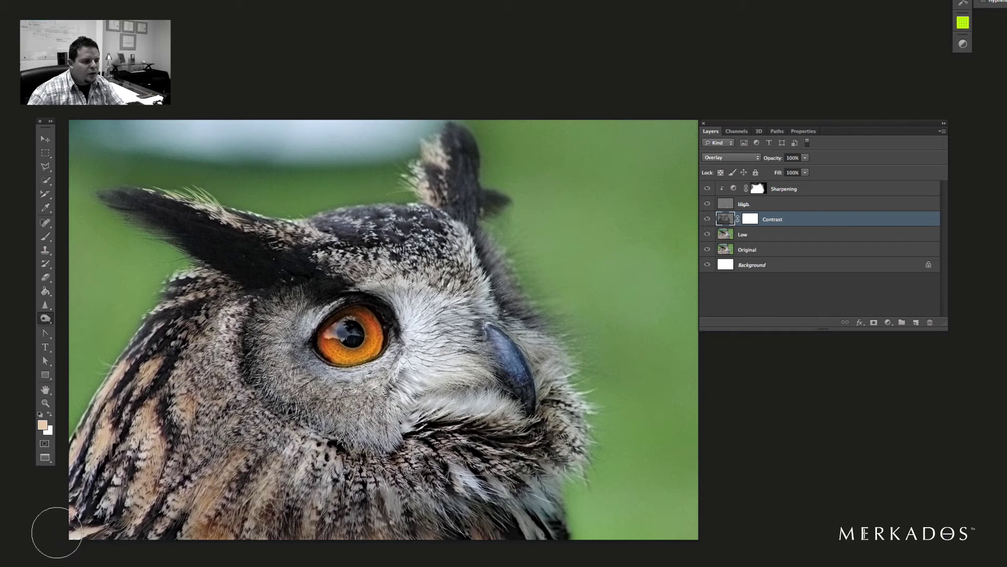
mouse_move(169, 313)
left_mouse_down()
mouse_move(233, 270)
mouse_move(272, 268)
mouse_move(132, 207)
mouse_move(323, 228)
left_mouse_up()
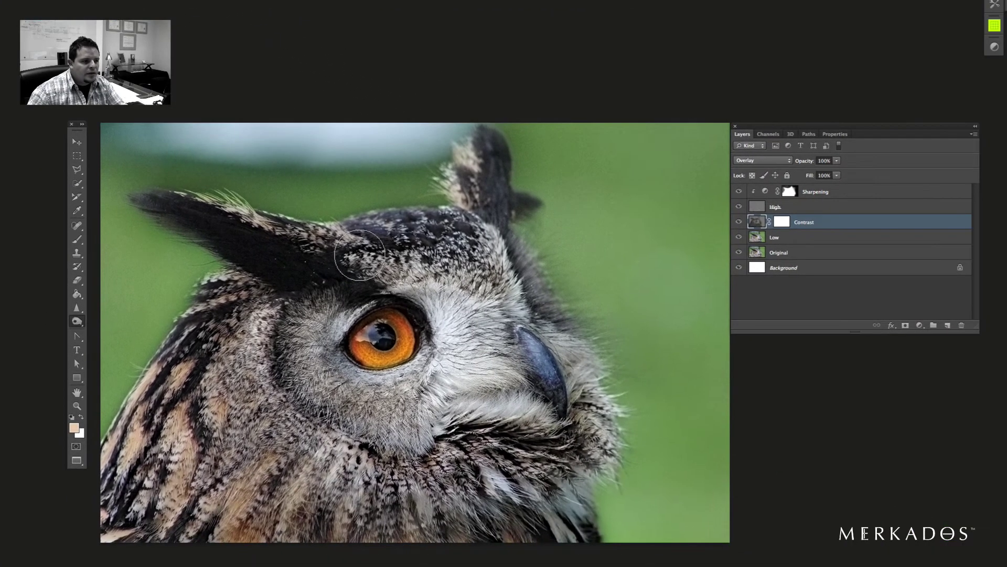
mouse_move(443, 231)
left_mouse_down()
mouse_move(481, 210)
mouse_move(496, 165)
mouse_move(492, 267)
mouse_move(493, 231)
mouse_move(552, 324)
mouse_move(547, 365)
mouse_move(535, 300)
mouse_move(574, 385)
mouse_move(527, 347)
left_mouse_up()
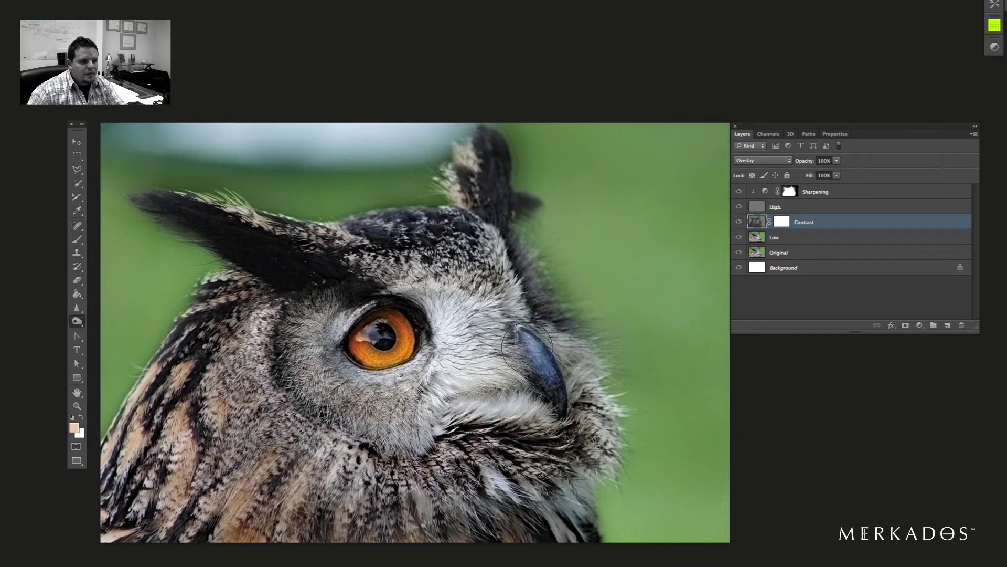
mouse_move(549, 411)
left_mouse_down()
mouse_move(492, 399)
mouse_move(413, 417)
mouse_move(385, 391)
mouse_move(415, 343)
mouse_move(425, 348)
mouse_move(360, 377)
mouse_move(328, 316)
mouse_move(451, 297)
left_mouse_up()
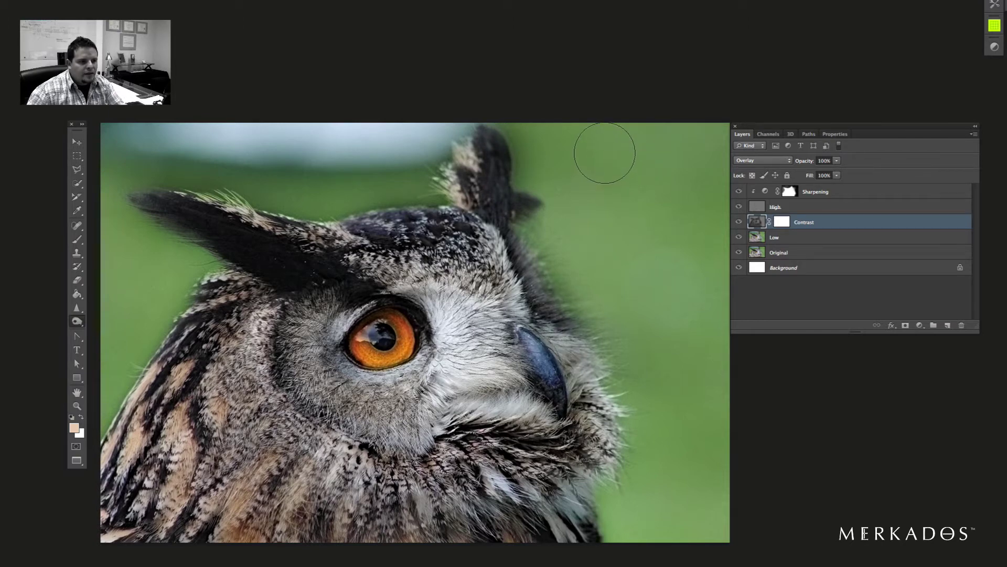
mouse_move(602, 153)
left_mouse_down()
mouse_move(552, 147)
mouse_move(718, 148)
mouse_move(704, 297)
mouse_move(706, 448)
mouse_move(694, 507)
mouse_move(630, 517)
left_mouse_up()
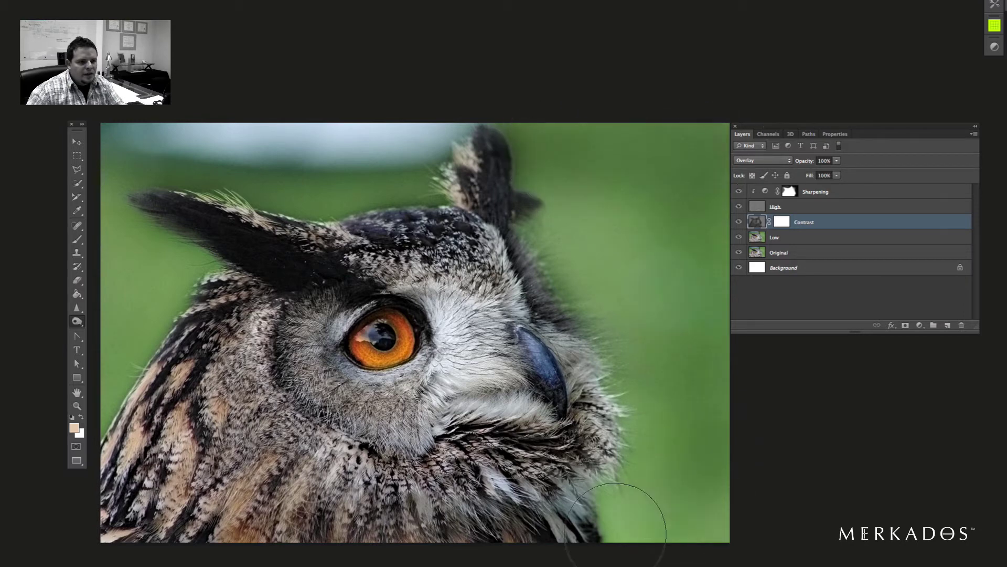
mouse_move(423, 118)
left_mouse_down()
mouse_move(169, 157)
mouse_move(157, 258)
mouse_move(49, 461)
left_mouse_up()
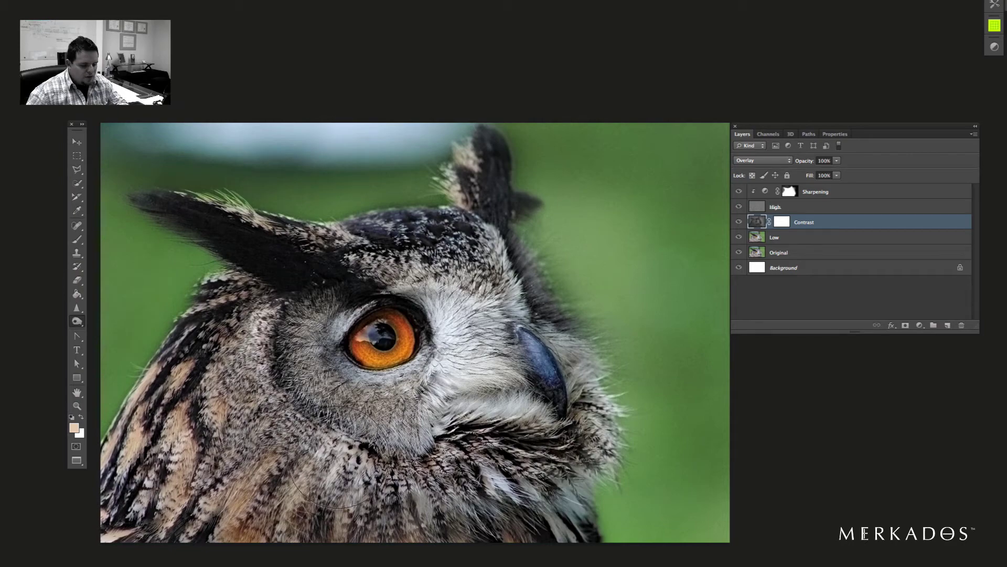
Switch to the Dodge tool with a smaller brush and lighten the feathers between the owl's eye and beak on the Contrast layer.
left_click(78, 321)
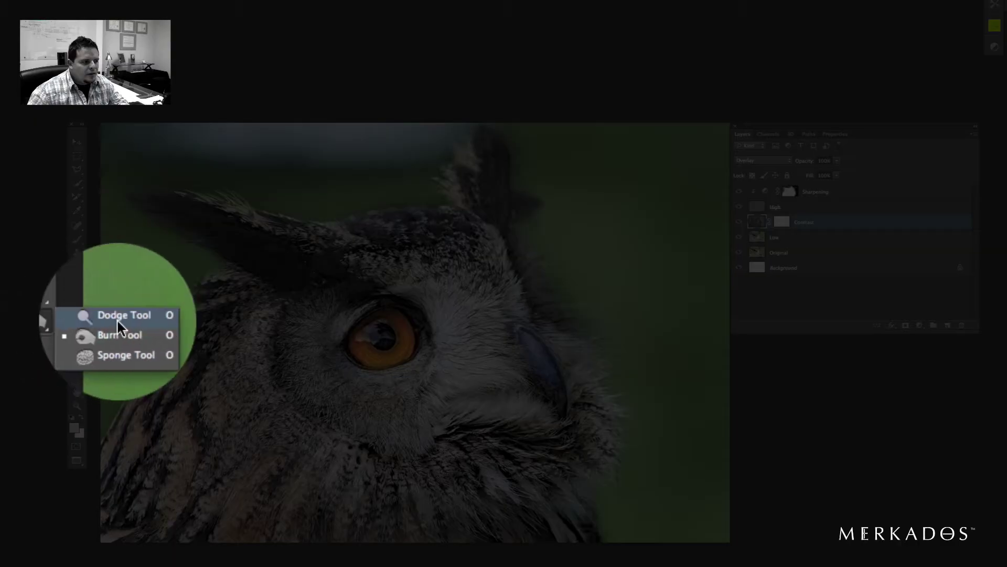
left_click(118, 317)
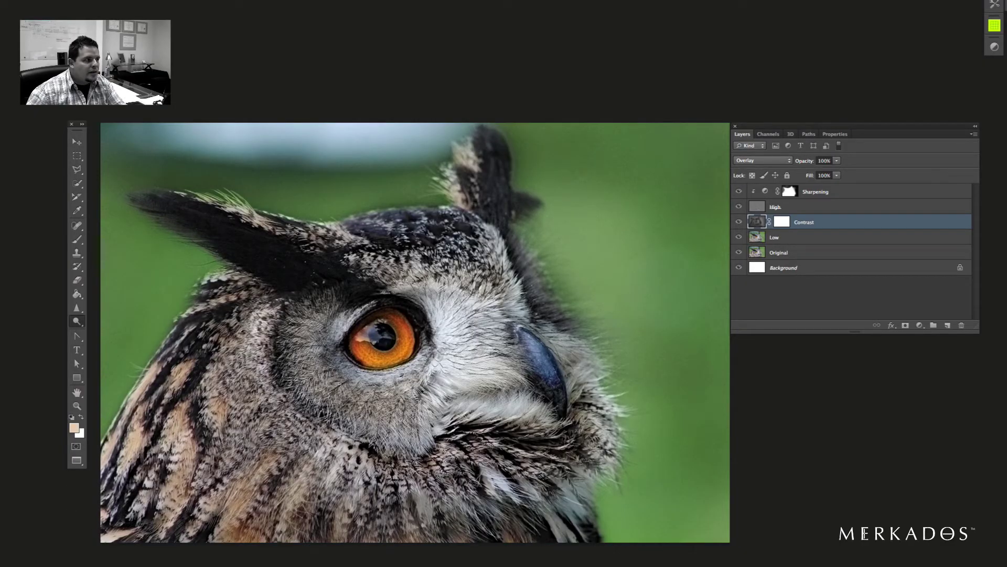
left_click(79, 323)
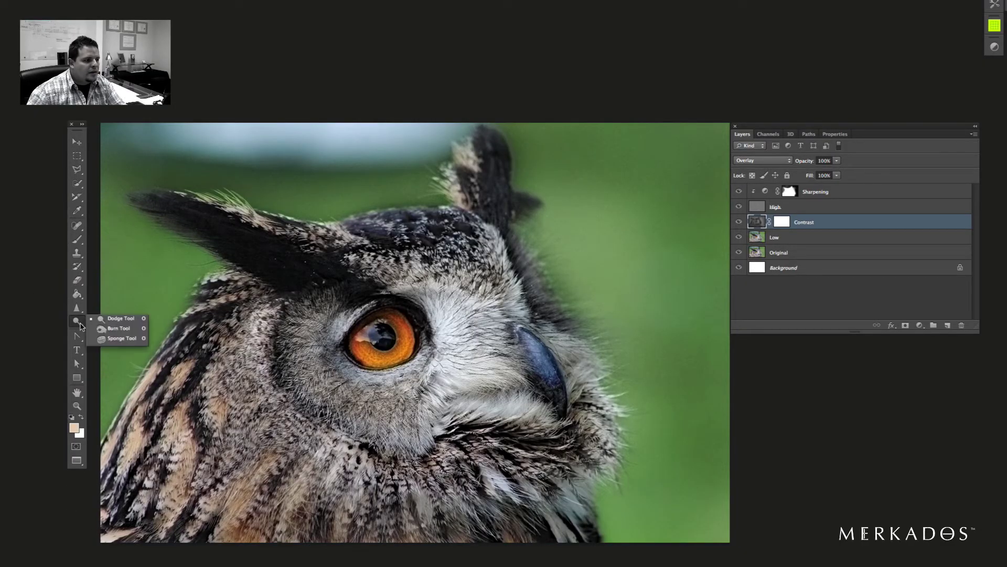
left_click(109, 322)
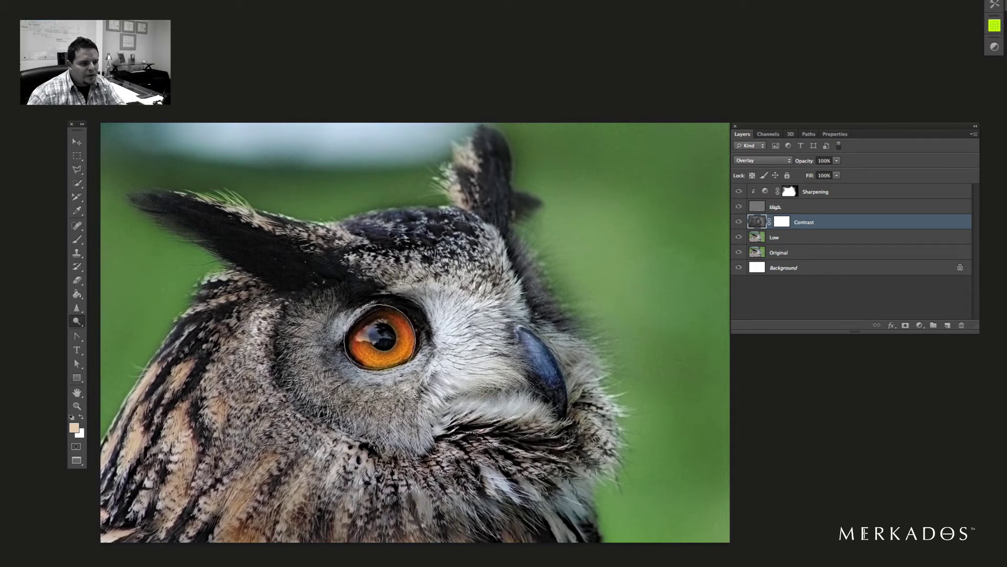
key("bracketleft")
key("bracketleft")
key("bracketleft")
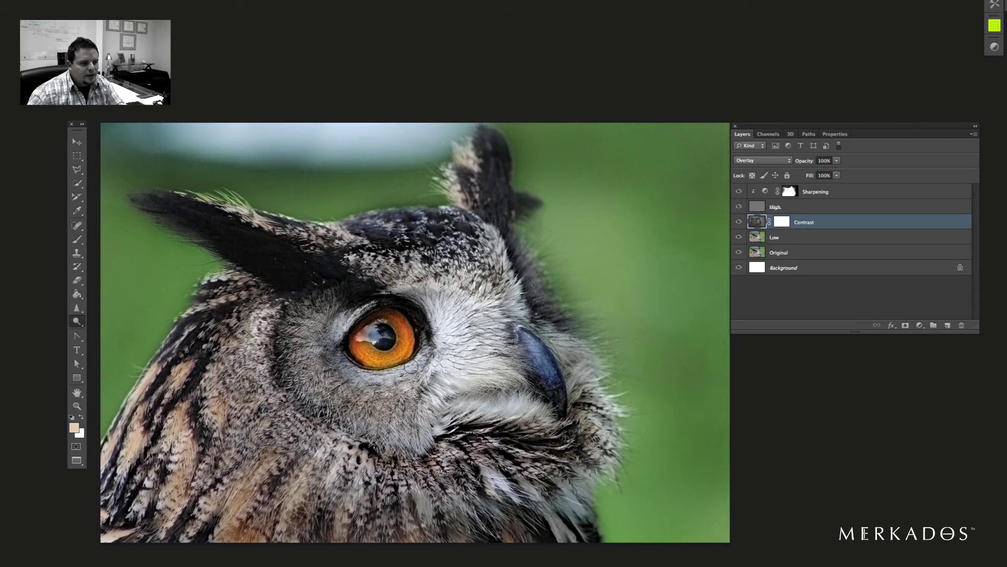
left_click_drag(452, 374, 495, 382)
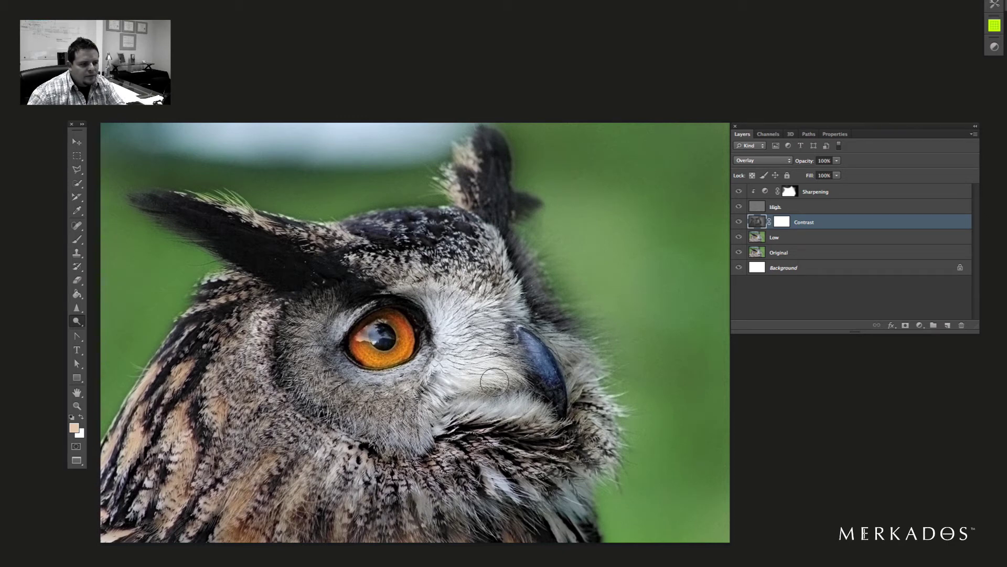
Dodge along the owl's beak, forehead, far ear tuft and cheek feathers on the Contrast layer.
mouse_move(517, 325)
left_mouse_down()
mouse_move(423, 378)
mouse_move(438, 416)
mouse_move(513, 408)
mouse_move(443, 406)
mouse_move(554, 409)
left_mouse_up()
mouse_move(551, 330)
left_mouse_down()
mouse_move(595, 423)
mouse_move(579, 466)
mouse_move(586, 389)
mouse_move(602, 443)
mouse_move(559, 512)
mouse_move(581, 536)
mouse_move(503, 495)
mouse_move(164, 445)
mouse_move(273, 298)
mouse_move(287, 299)
mouse_move(263, 230)
mouse_move(216, 218)
mouse_move(321, 247)
mouse_move(409, 227)
mouse_move(481, 200)
left_mouse_up()
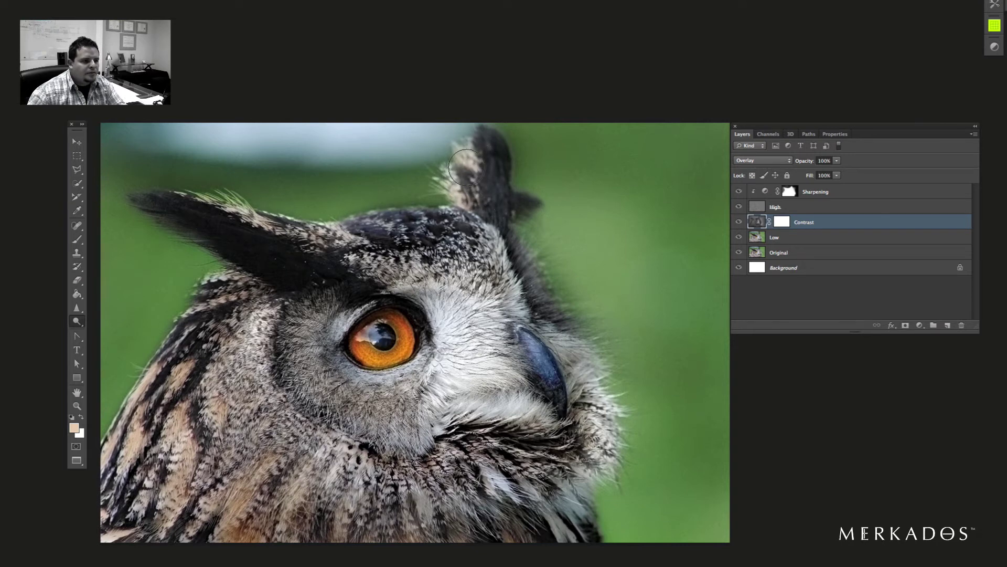
mouse_move(465, 161)
left_mouse_down()
mouse_move(462, 220)
mouse_move(514, 323)
mouse_move(501, 321)
mouse_move(420, 396)
mouse_move(405, 421)
left_mouse_up()
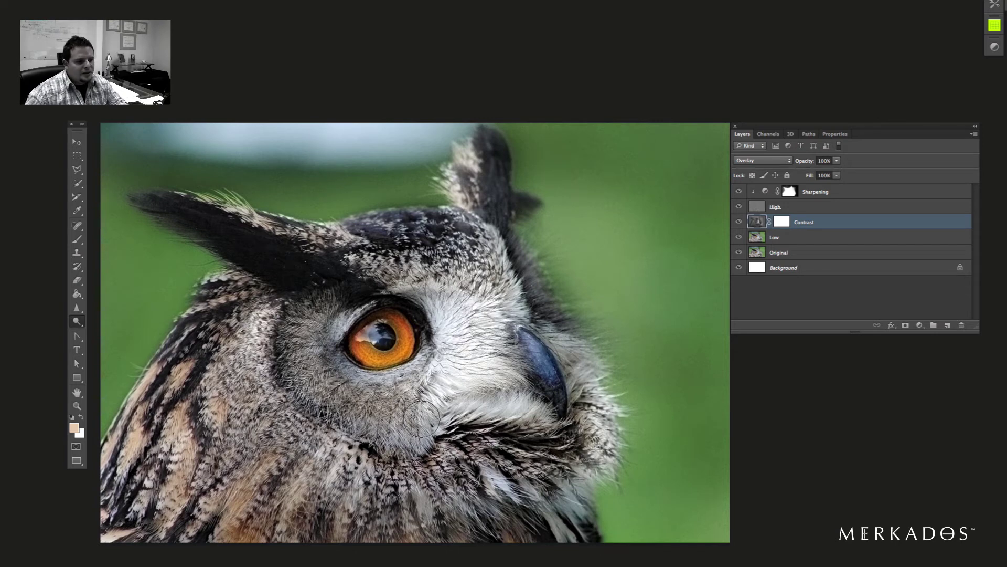
key("v")
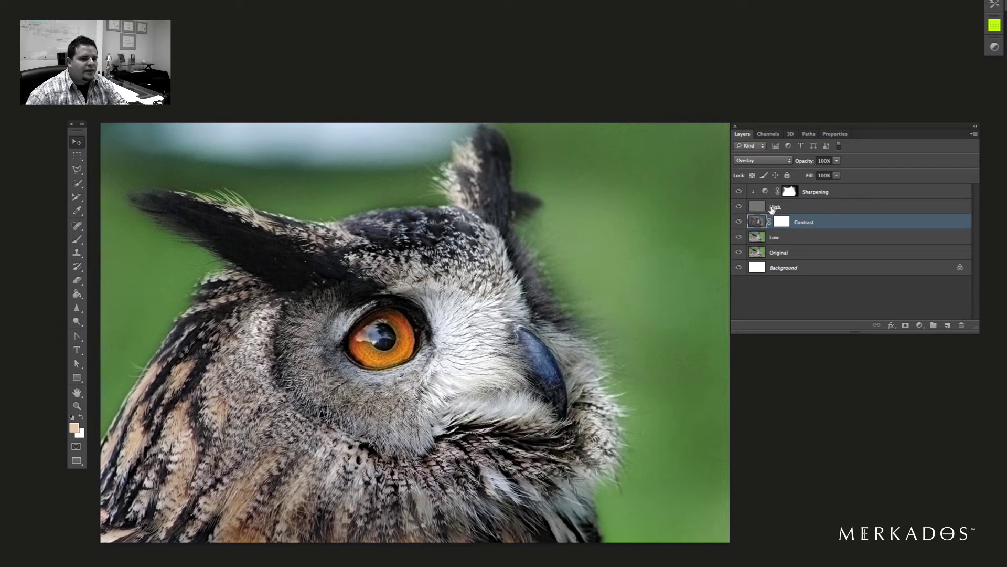
Add a Color Lookup adjustment layer above the Contrast layer using the LateSunset.3DL 3DLUT file.
left_click(923, 328)
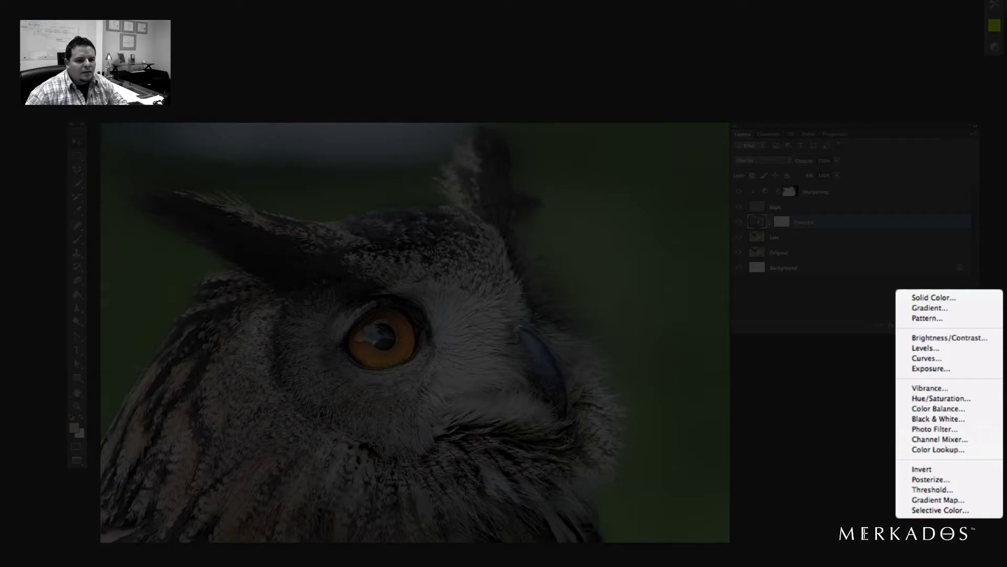
left_click(931, 448)
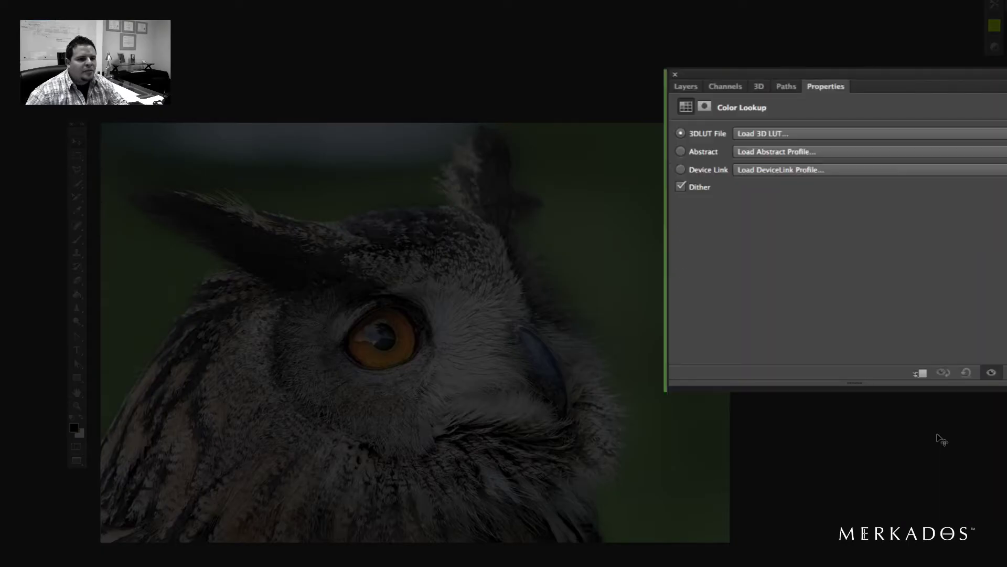
left_click(768, 136)
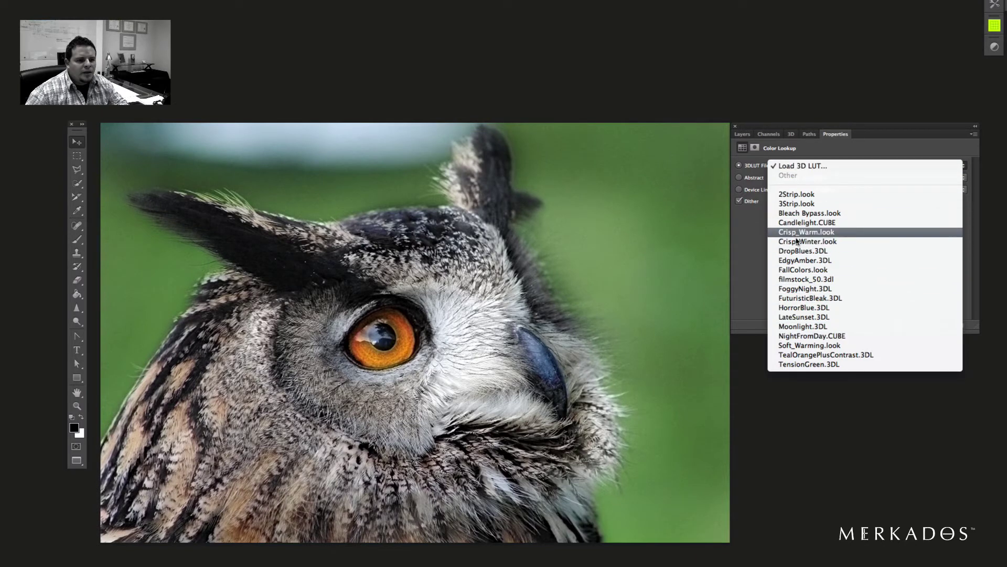
left_click(803, 317)
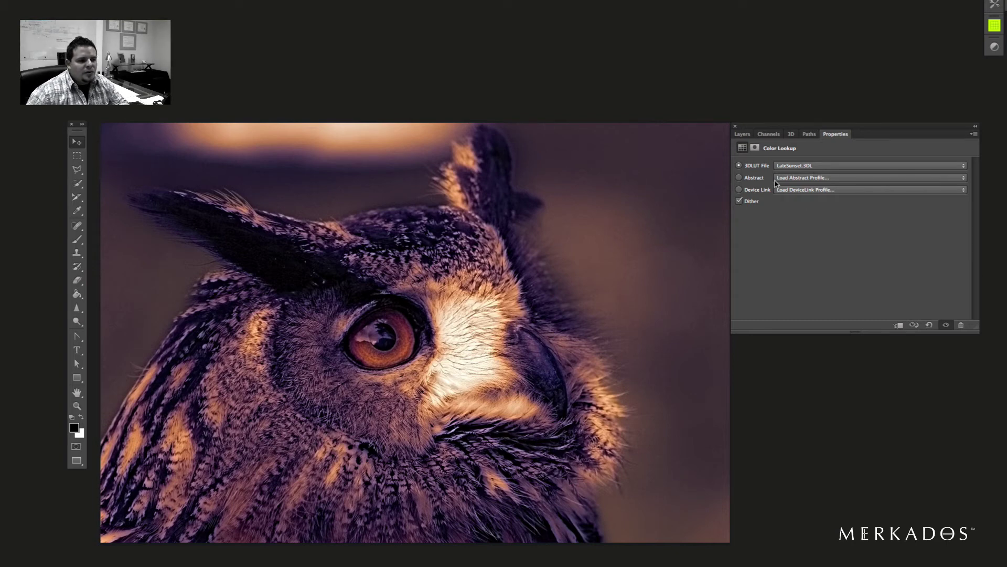
Try the 2Strip.look, 3Strip.look, Bleach Bypass.look and Candlelight.CUBE 3DLUT files on the Color Lookup layer.
left_click(787, 166)
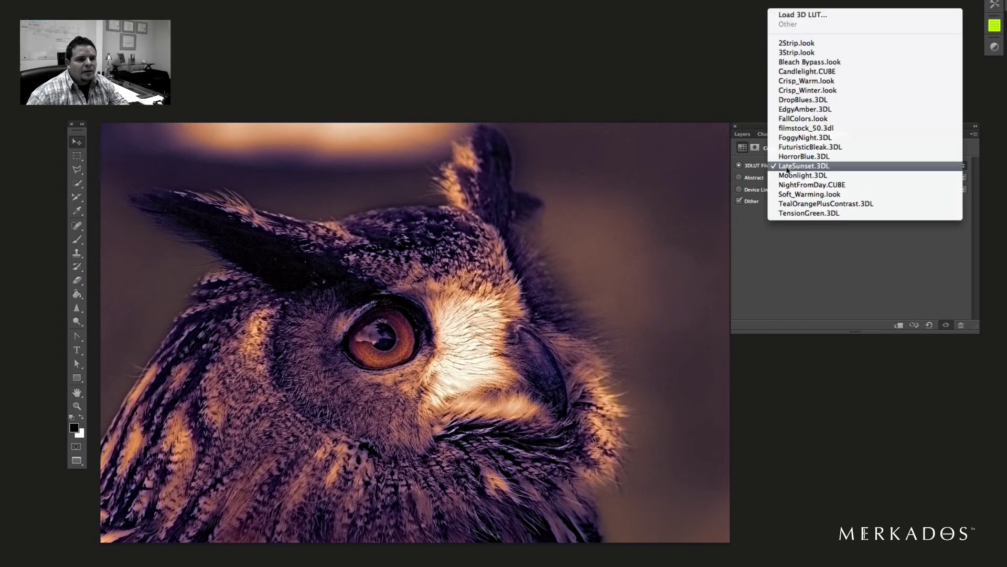
left_click(814, 44)
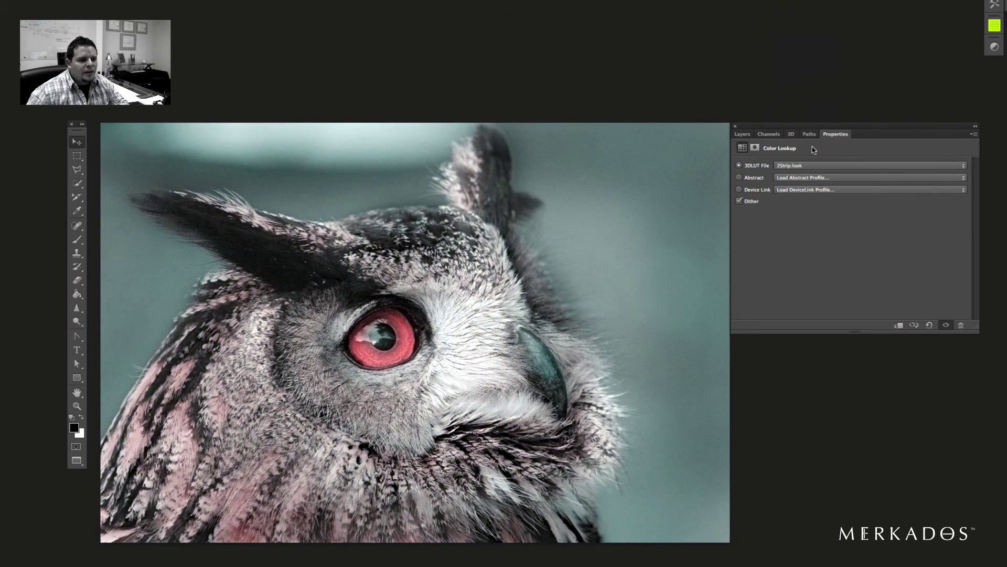
left_click(791, 167)
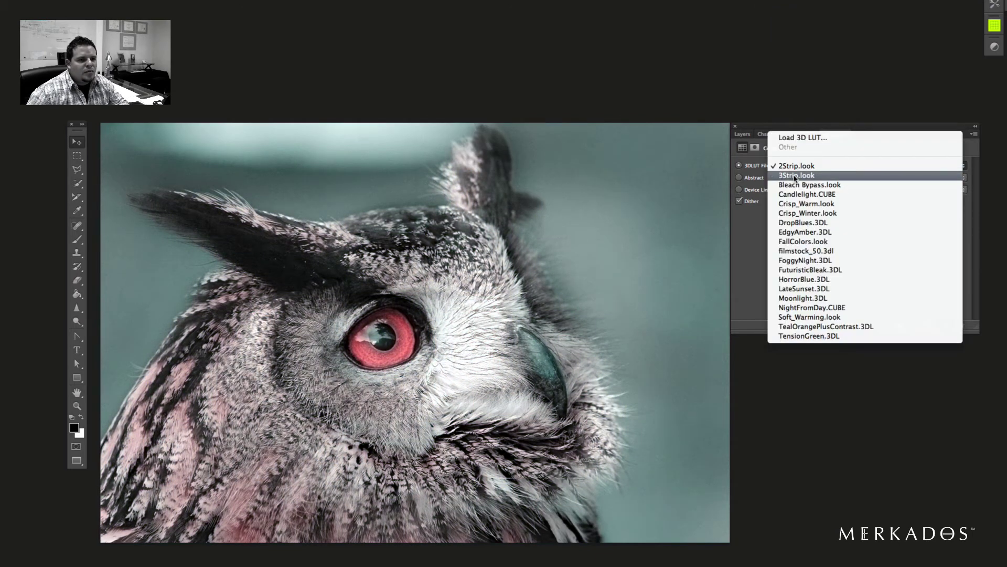
left_click(796, 176)
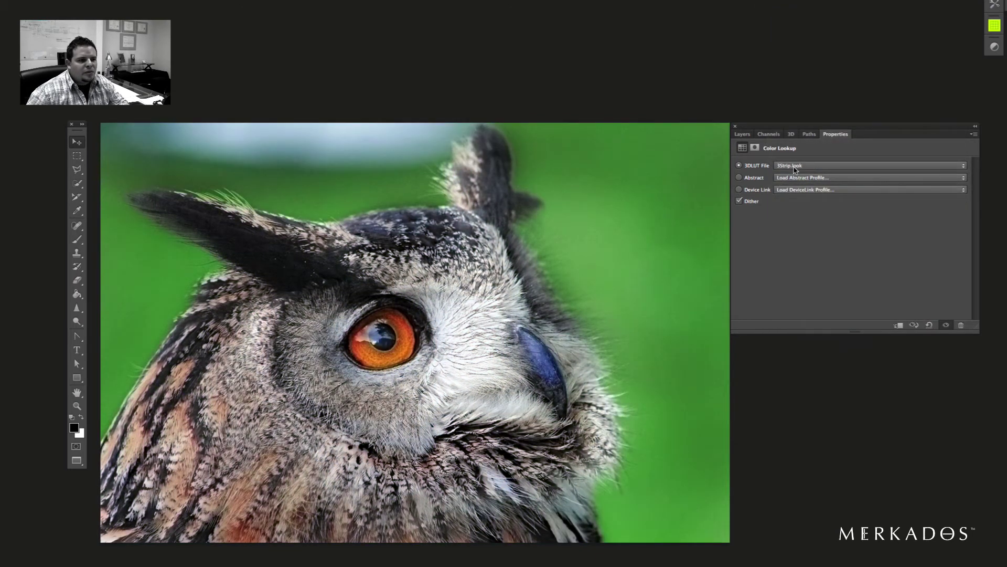
left_click(795, 169)
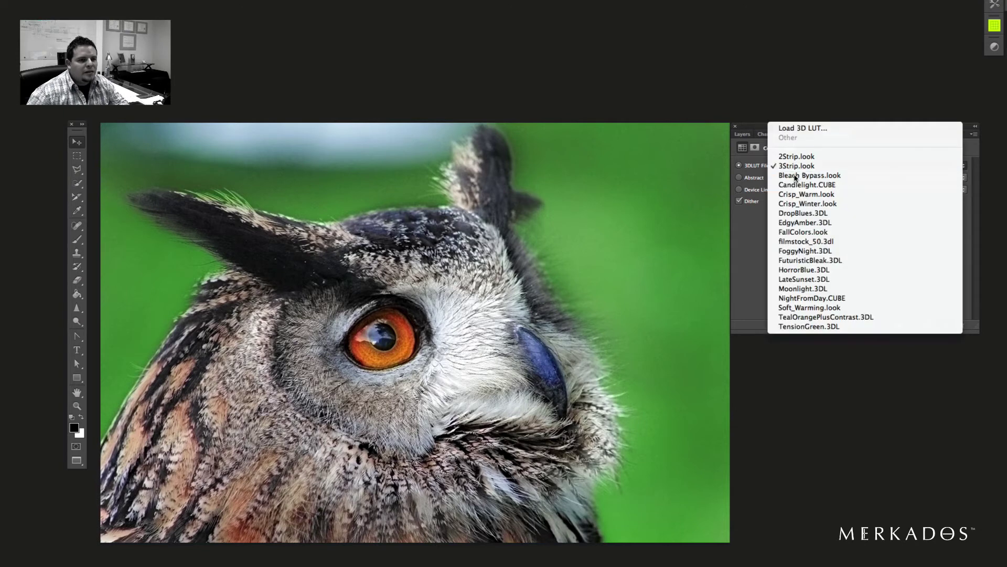
left_click(796, 177)
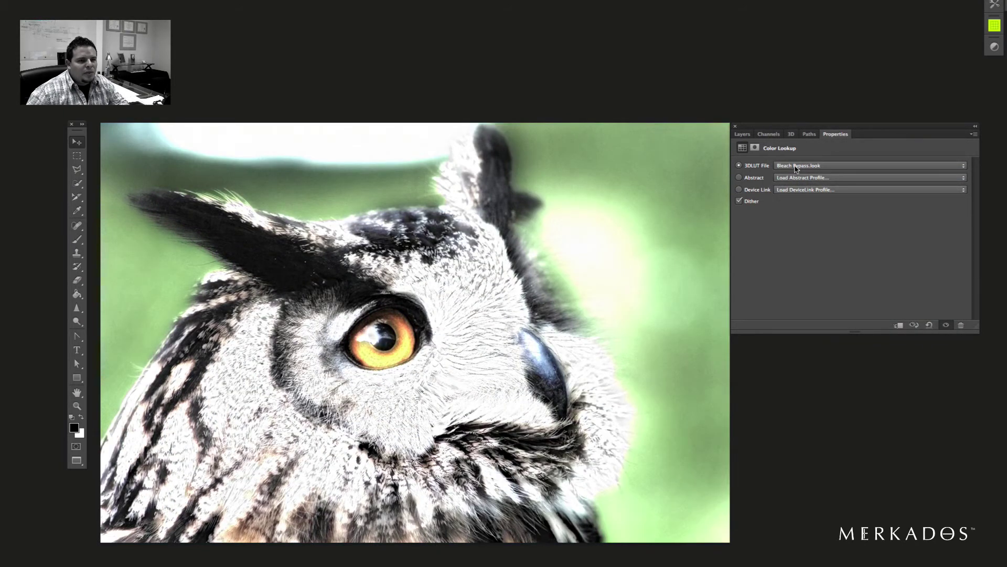
left_click(796, 167)
left_click(799, 176)
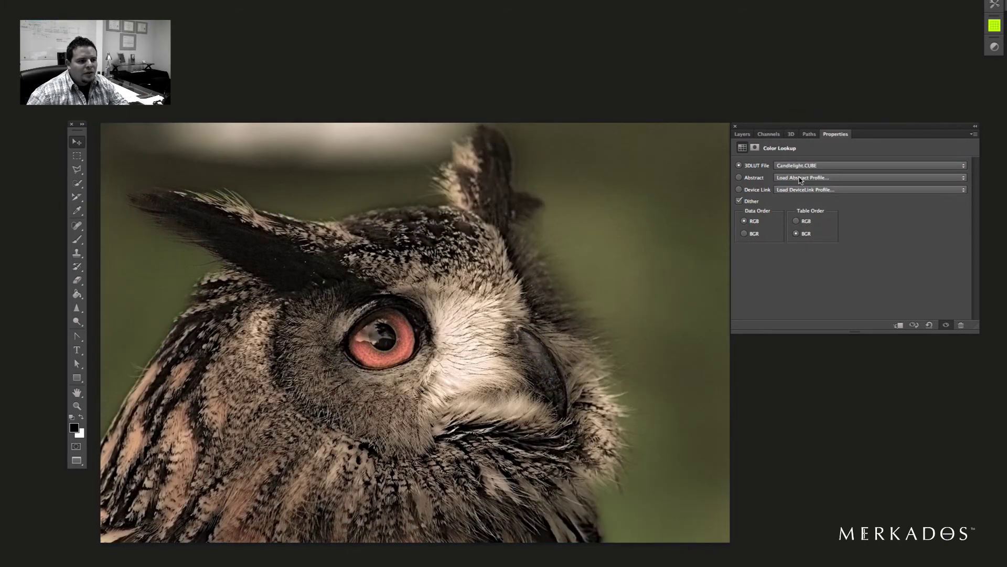
Try the Crisp_Warm.look, FuturisticBleak.3DL and HorrorBlue.3DL 3DLUT files and return the Color Lookup layer to LateSunset.3DL.
left_click(799, 168)
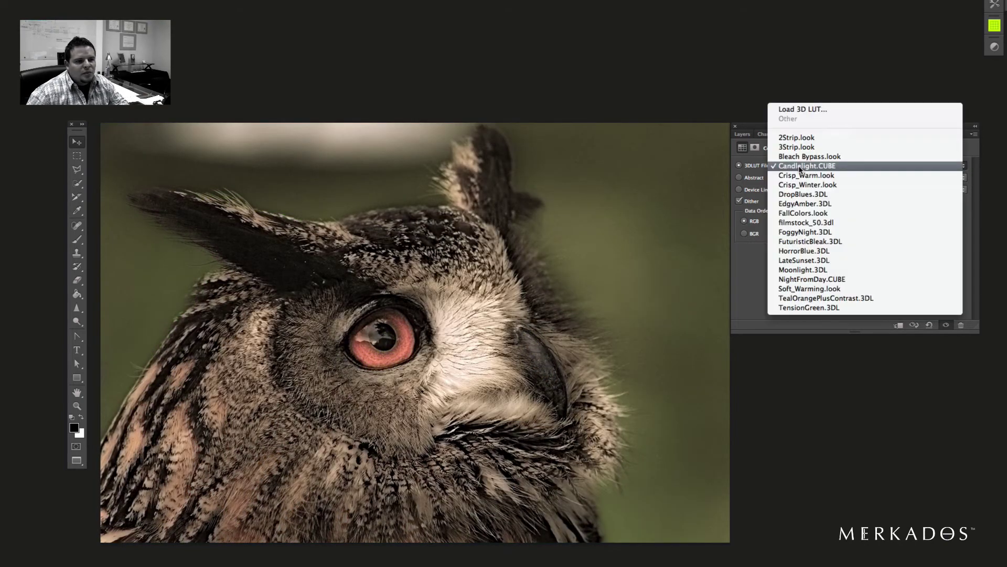
left_click(799, 176)
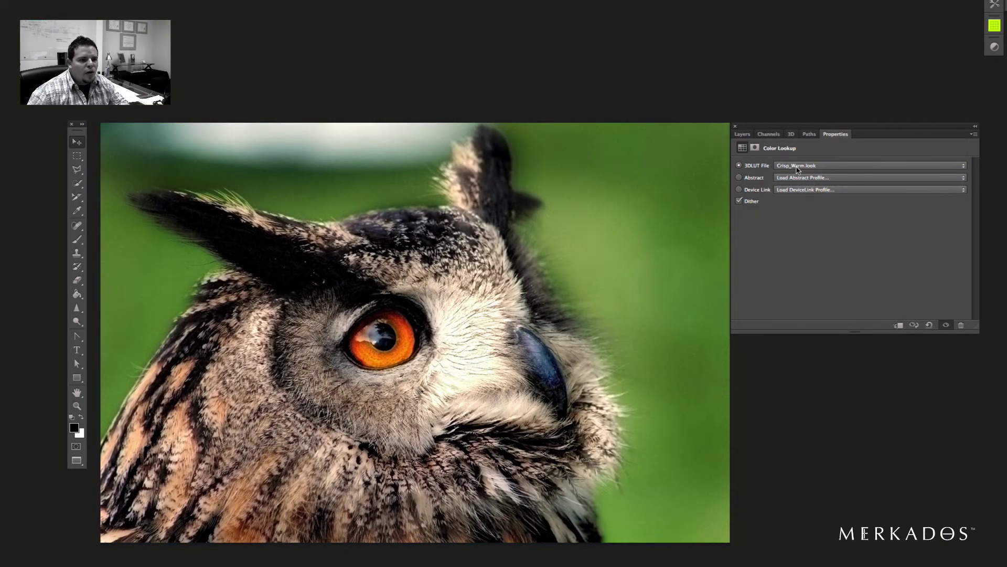
left_click(796, 168)
left_click(808, 236)
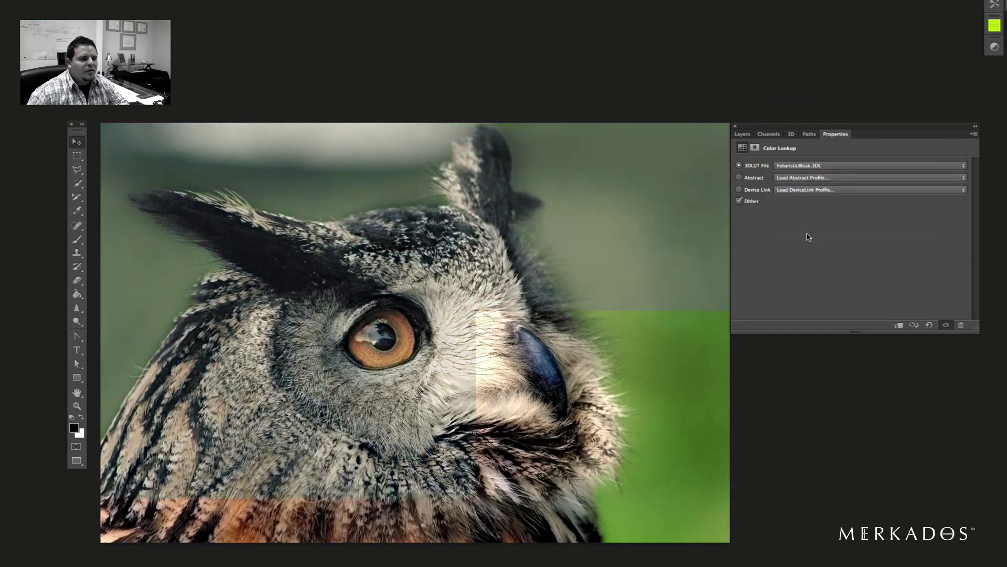
left_click(794, 168)
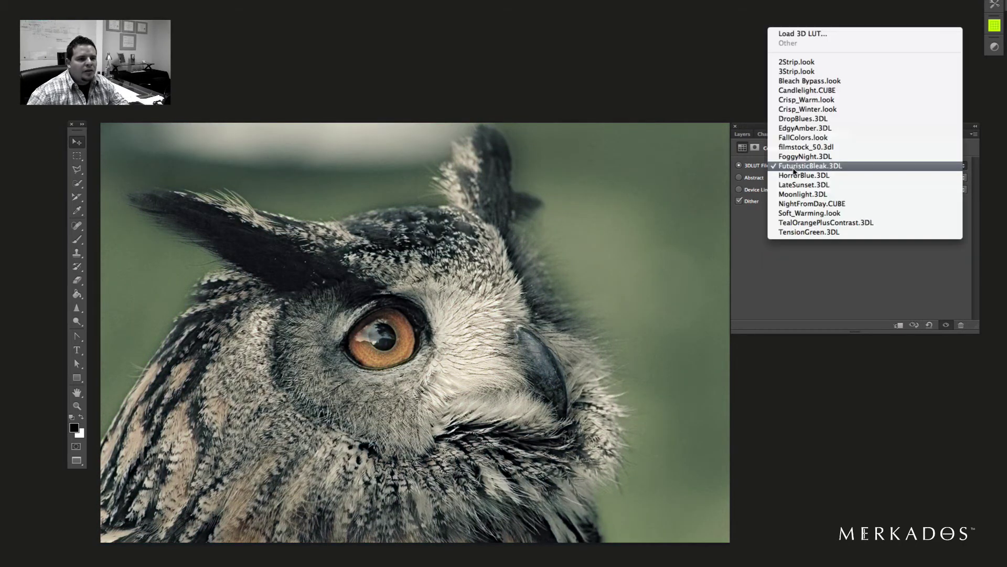
left_click(796, 174)
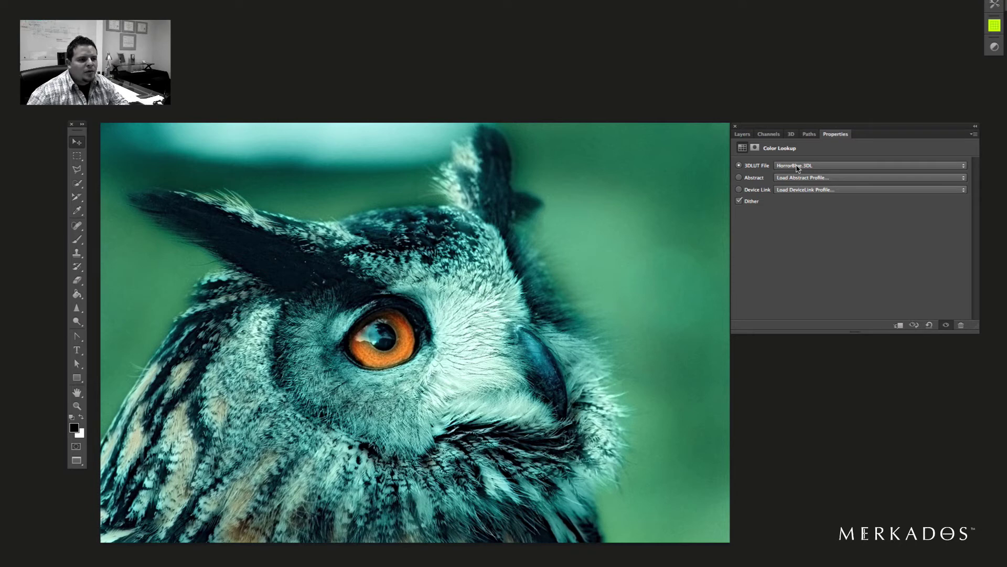
left_click(797, 168)
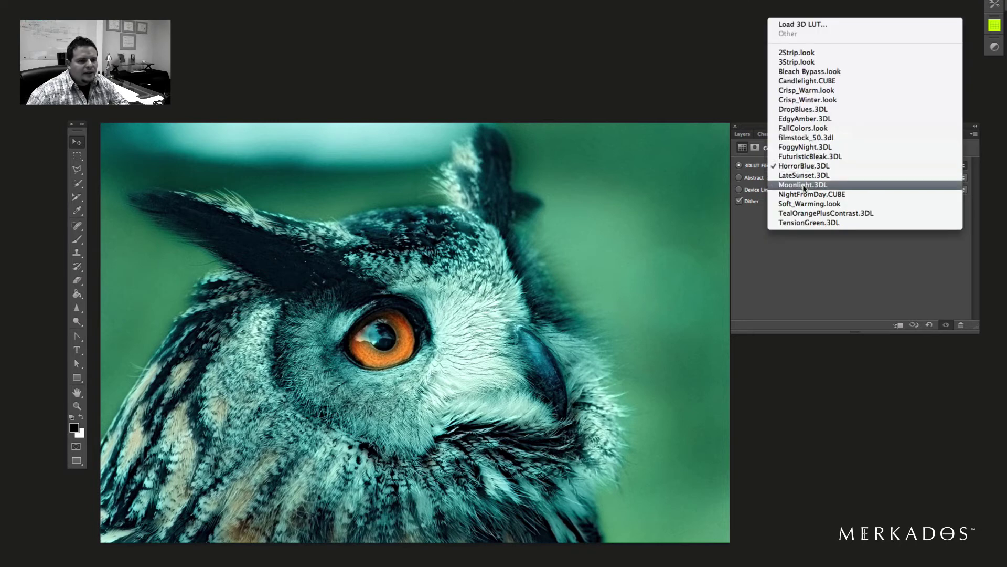
left_click(806, 179)
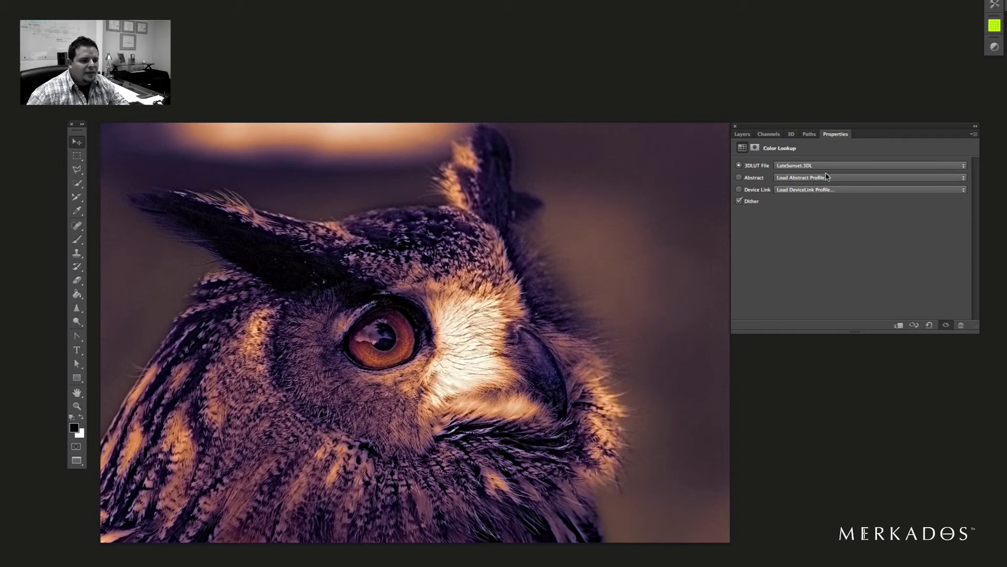
Rename the Color Lookup 1 layer to Color Adjustment.
left_click(741, 135)
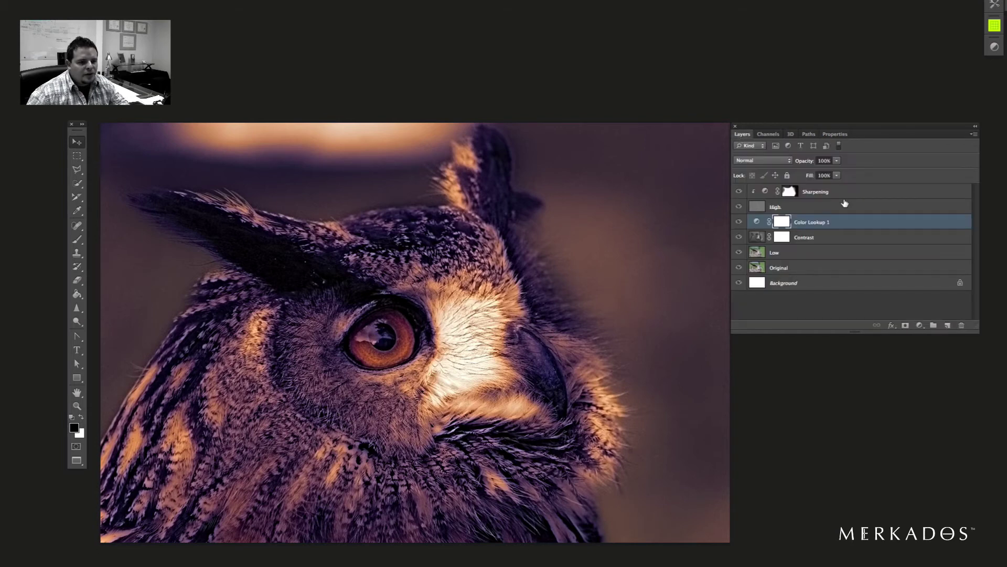
double_click(806, 222)
type("Co")
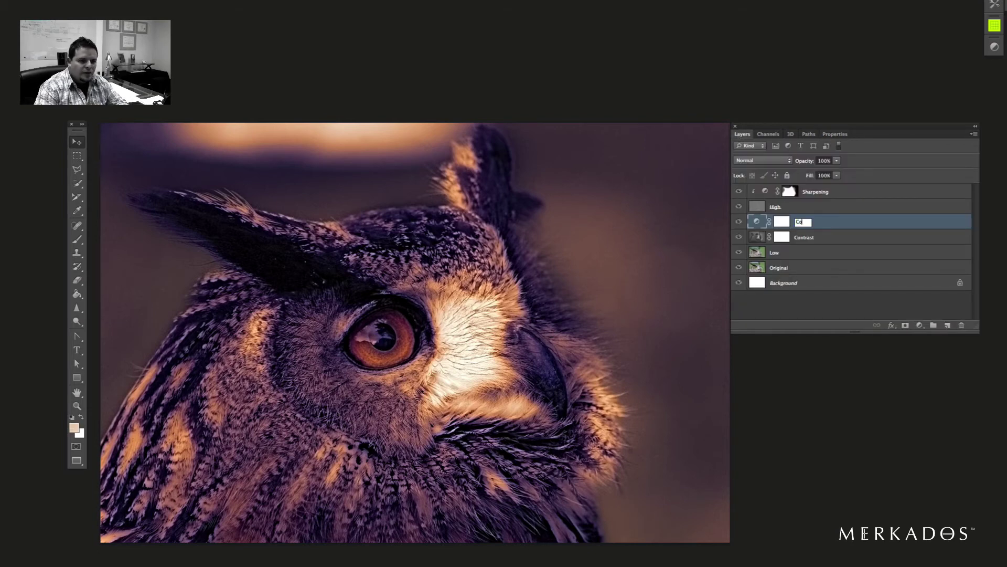
type("lor Adjustm")
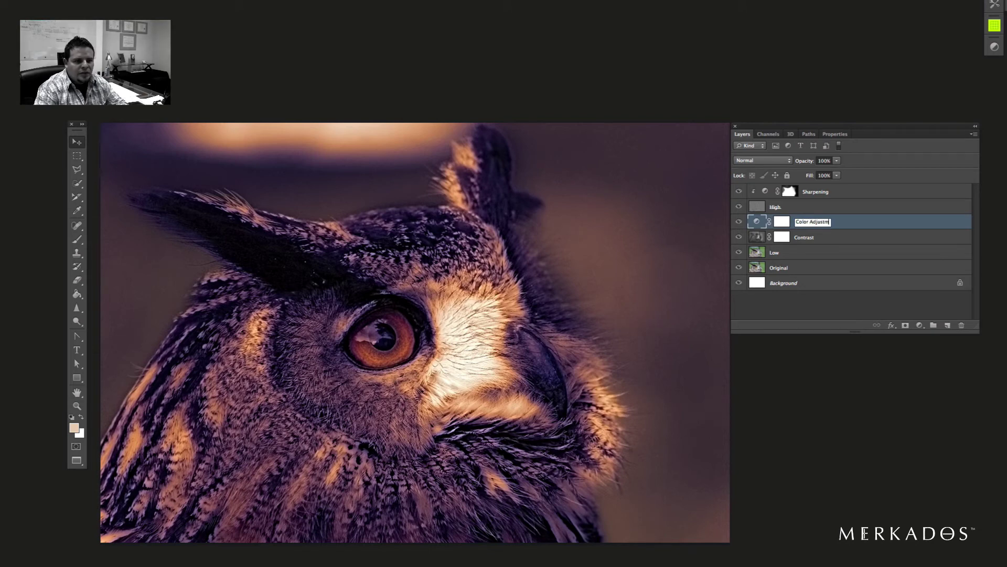
type("ent")
key("Return")
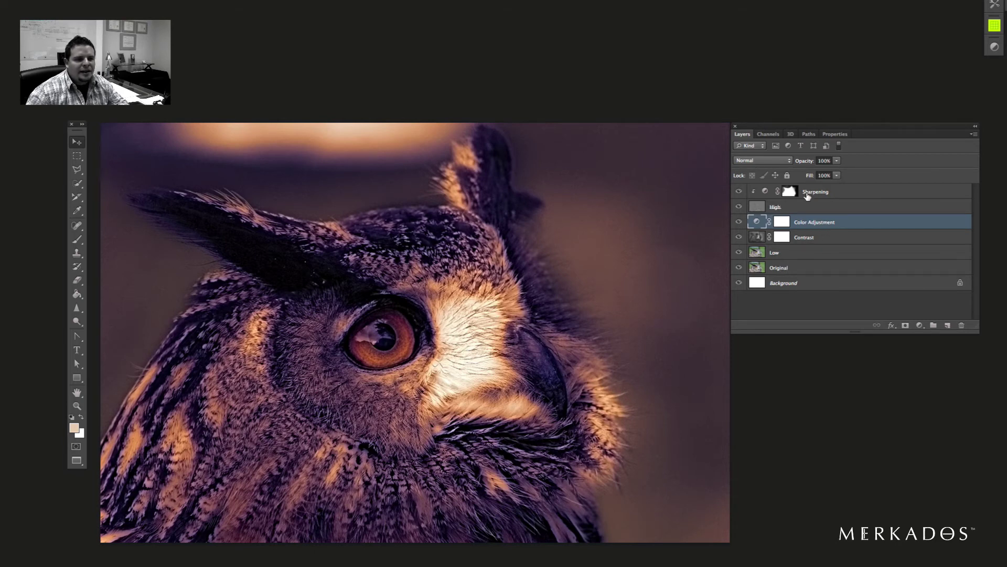
Duplicate the Original layer to the top of the layer stack and toggle the copy's visibility to compare before and after.
left_click(802, 269)
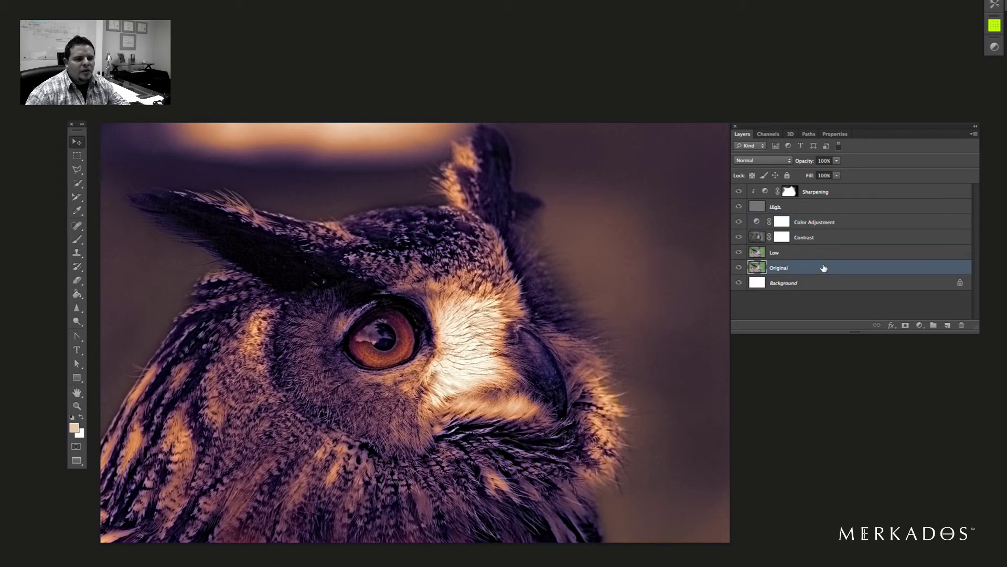
left_click_drag(824, 268, 824, 191)
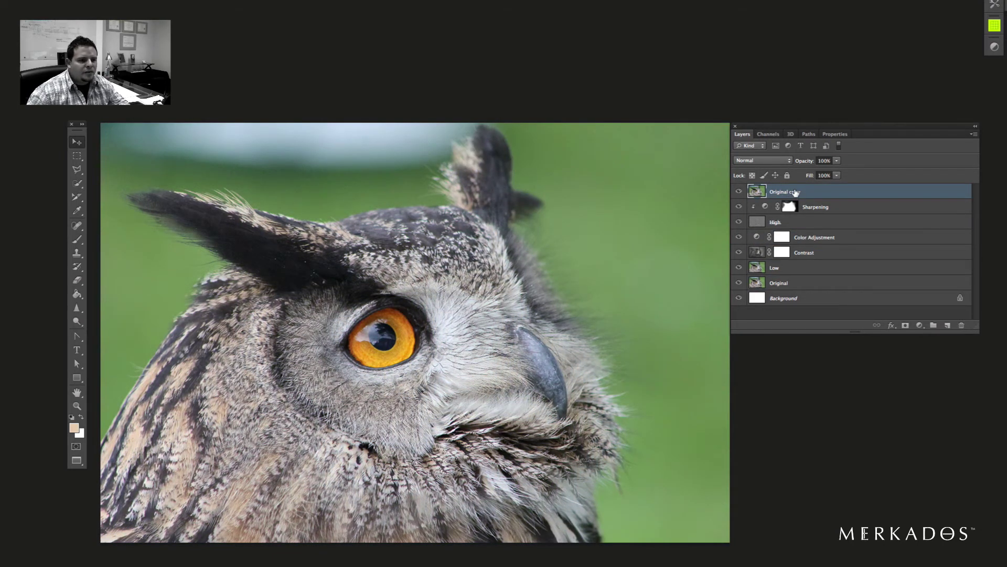
left_click(739, 192)
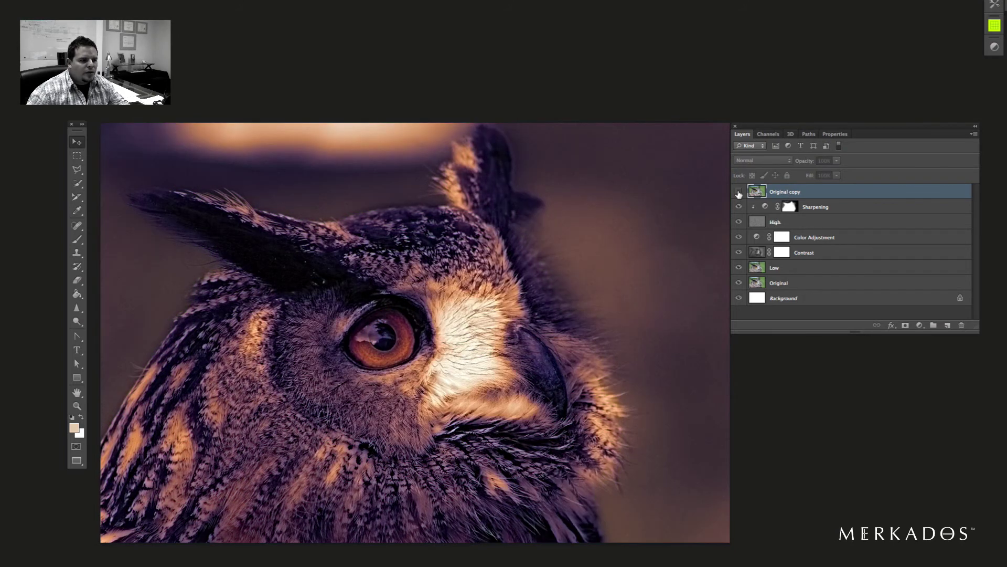
left_click(739, 193)
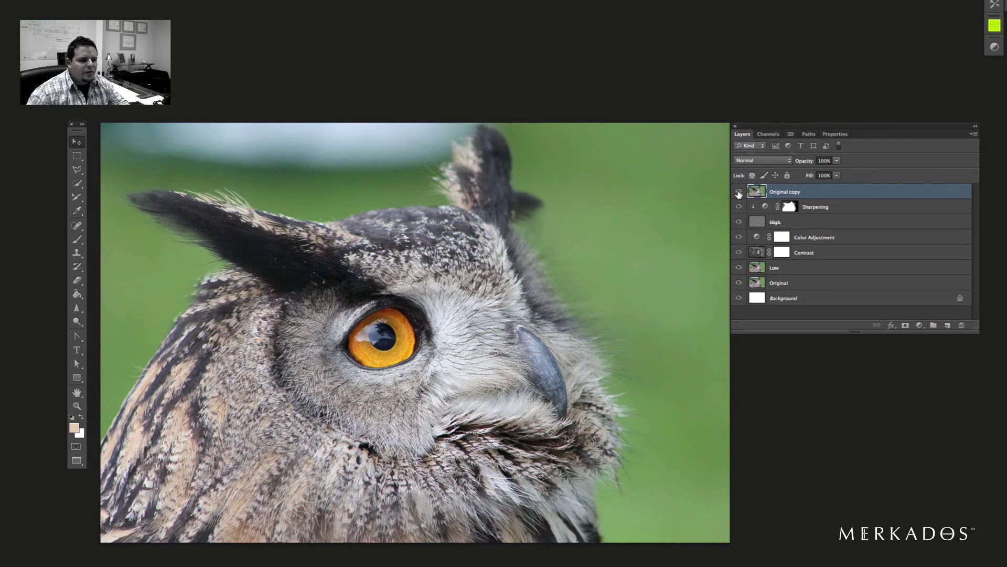
Toggle the Original copy layer's visibility repeatedly to compare the graded owl with the original photo, leaving the copy hidden.
left_click(738, 193)
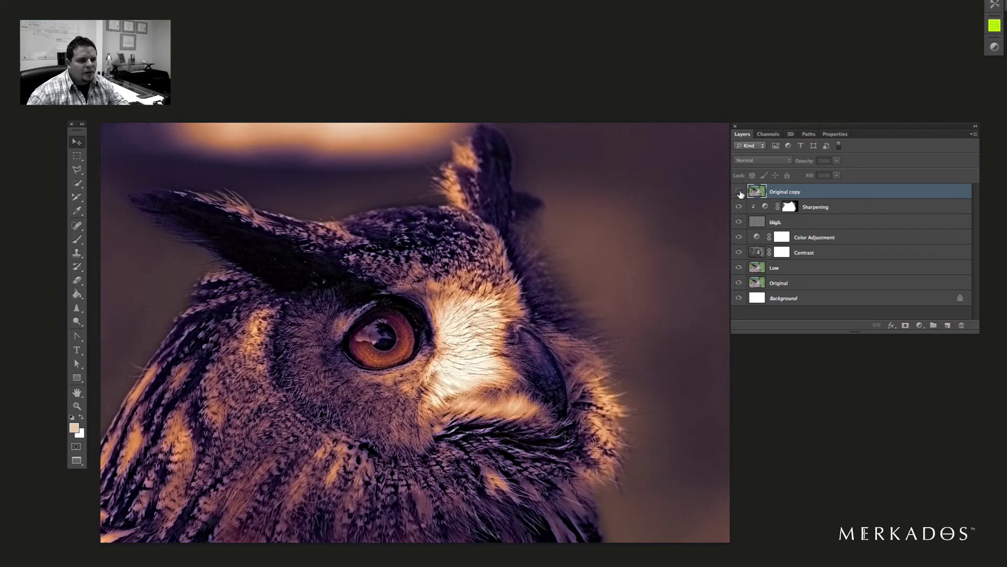
left_click(739, 192)
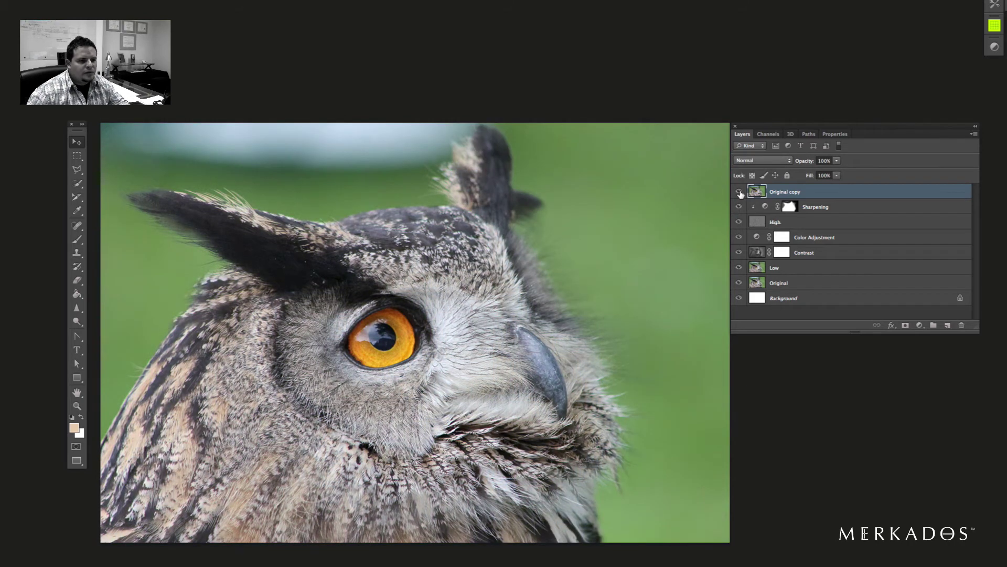
left_click(739, 192)
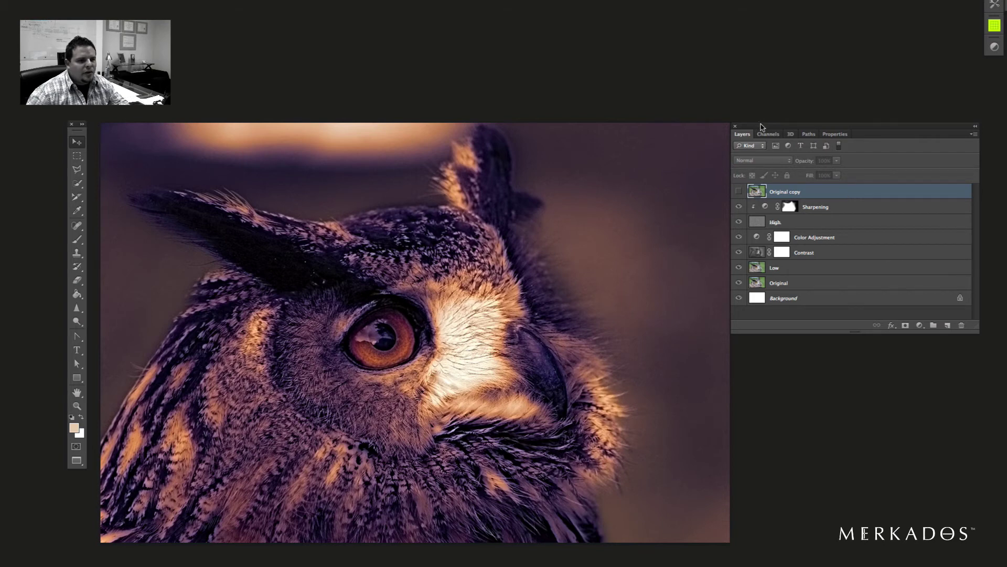
left_click_drag(761, 127, 765, 128)
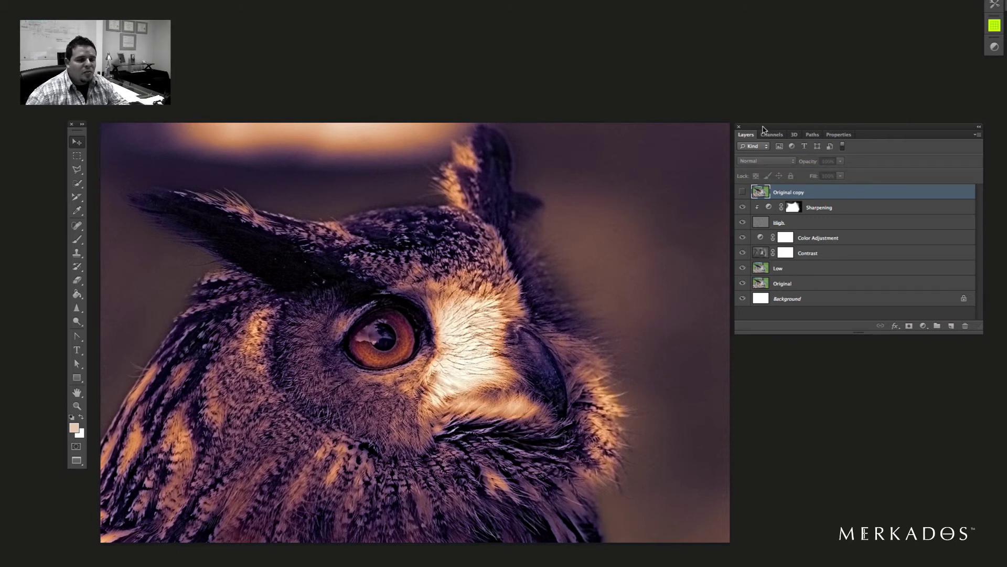
left_click(742, 193)
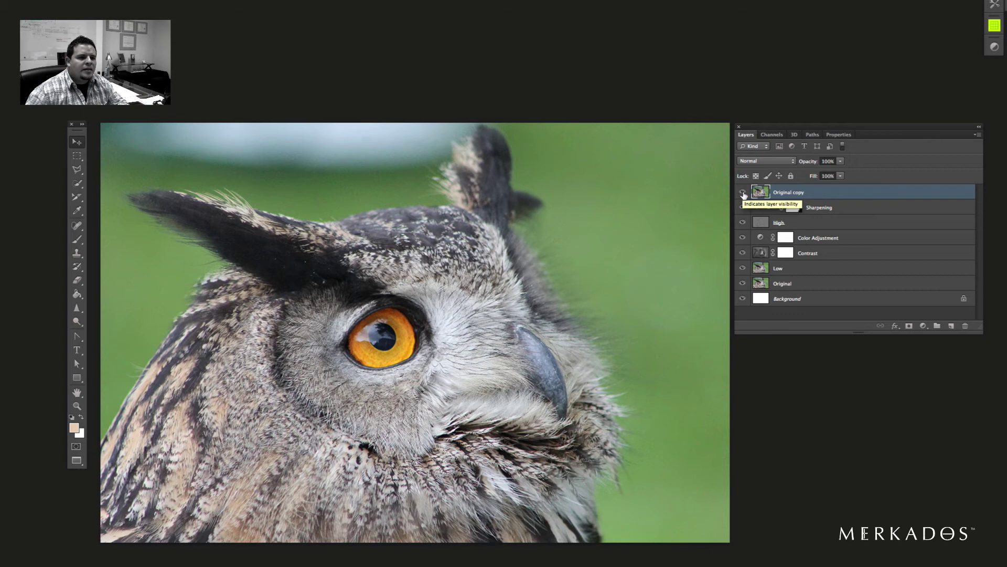
left_click(742, 193)
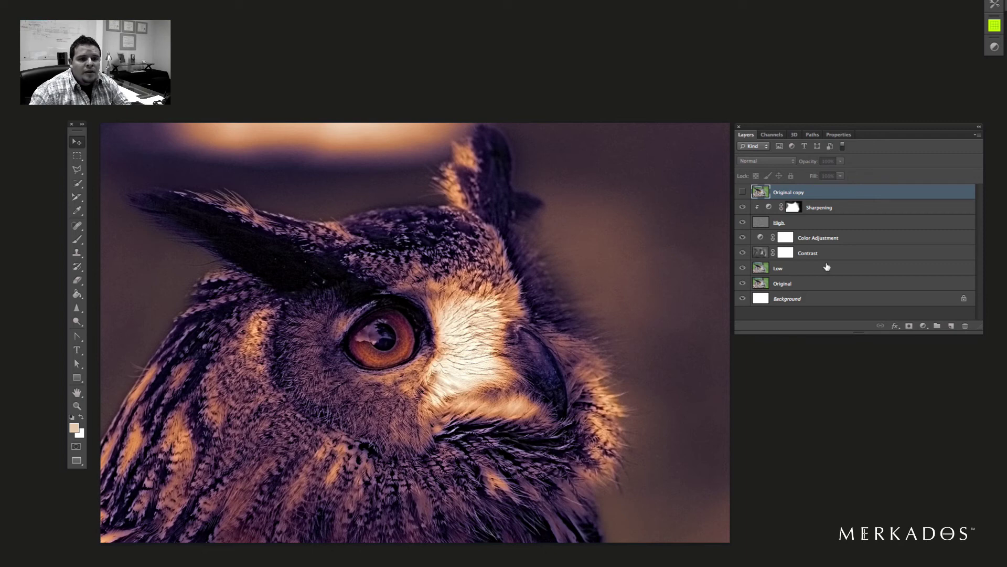
Hide the Color Adjustment layer and add a Vibrance adjustment layer.
left_click(743, 238)
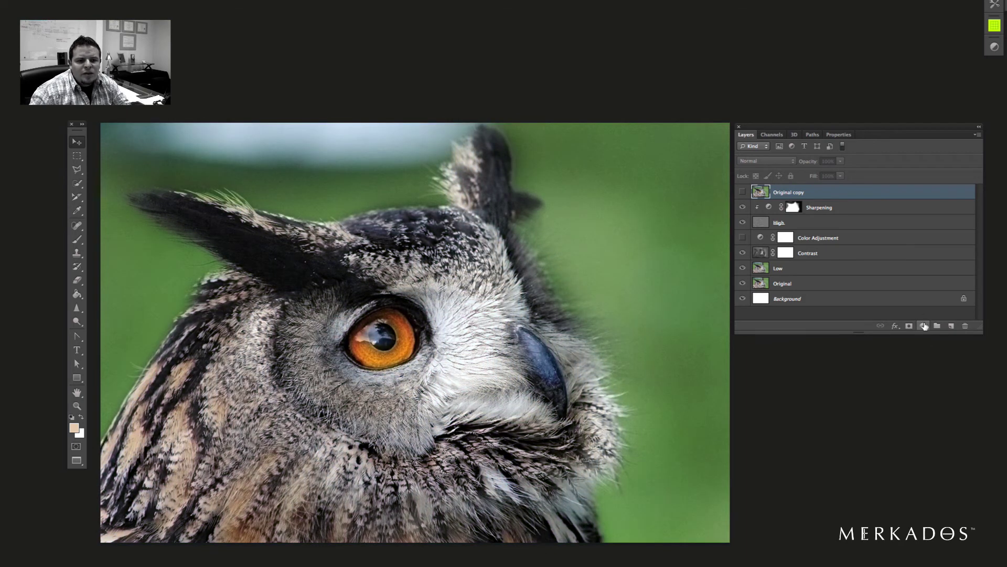
left_click(923, 326)
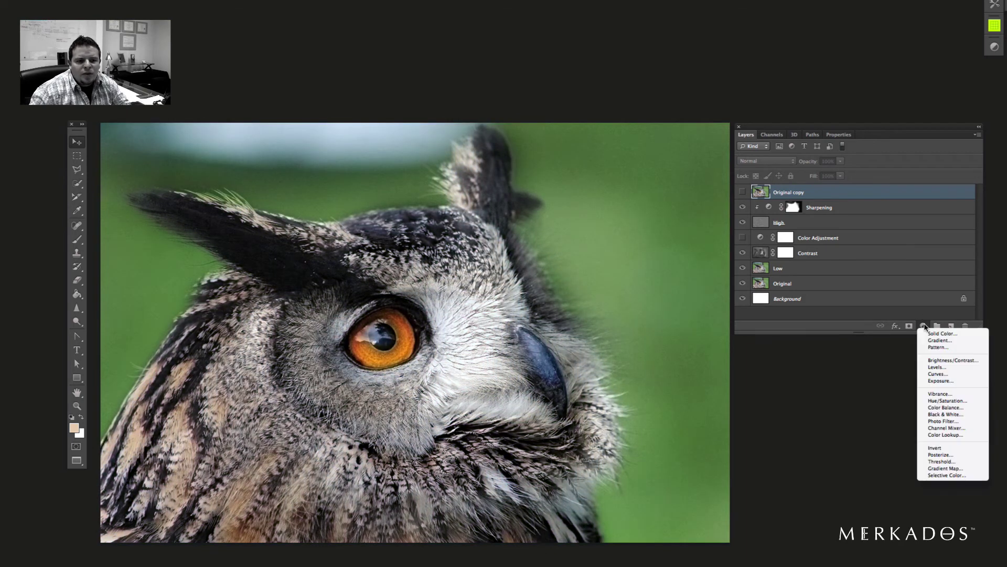
left_click(949, 394)
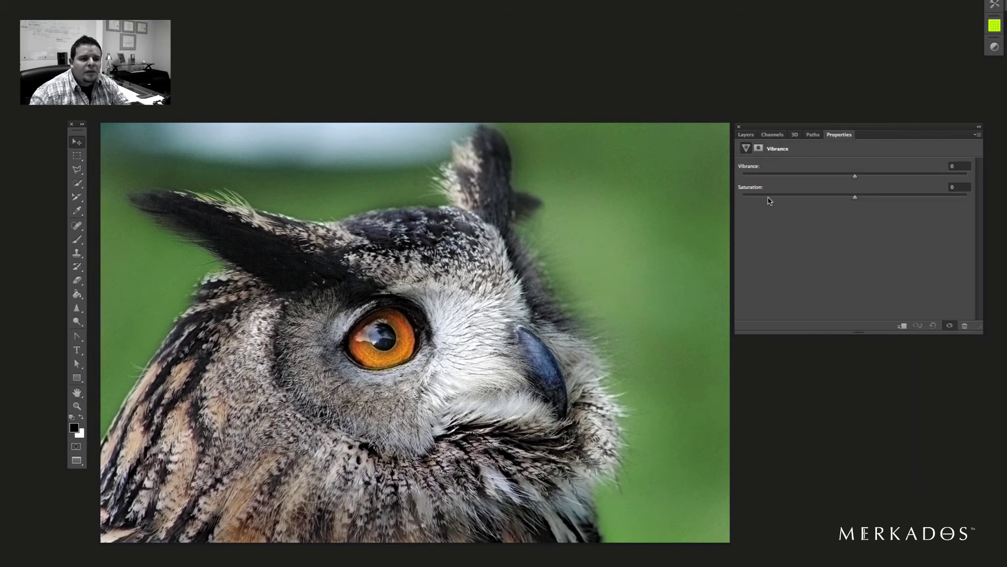
Try desaturated looks on the Vibrance layer, with Saturation at -86 and -71 and Vibrance at +61, +66 and -73.
left_click(758, 195)
left_click_drag(894, 177, 924, 177)
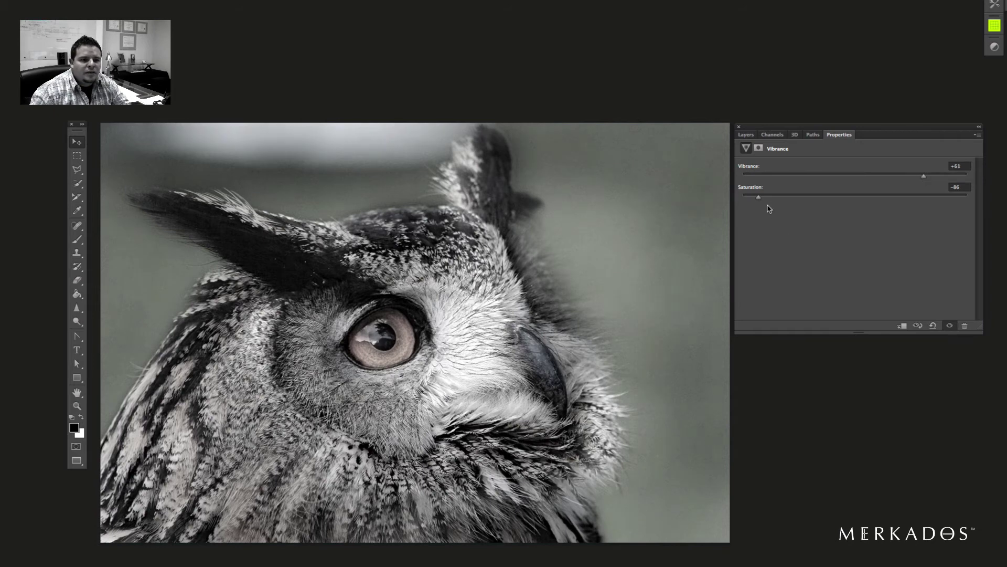
left_click(770, 198)
left_click_drag(770, 200, 776, 201)
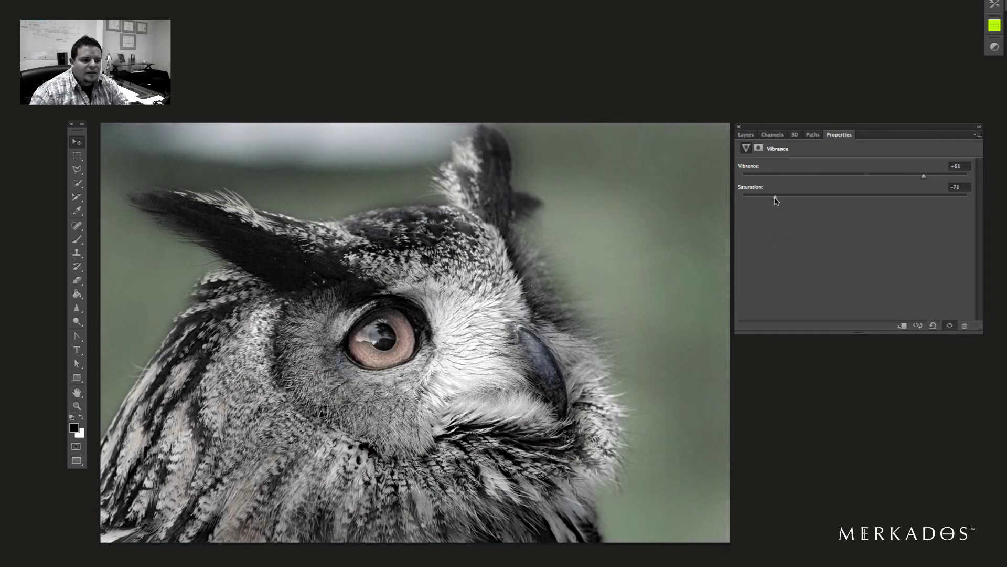
left_click_drag(925, 177, 930, 180)
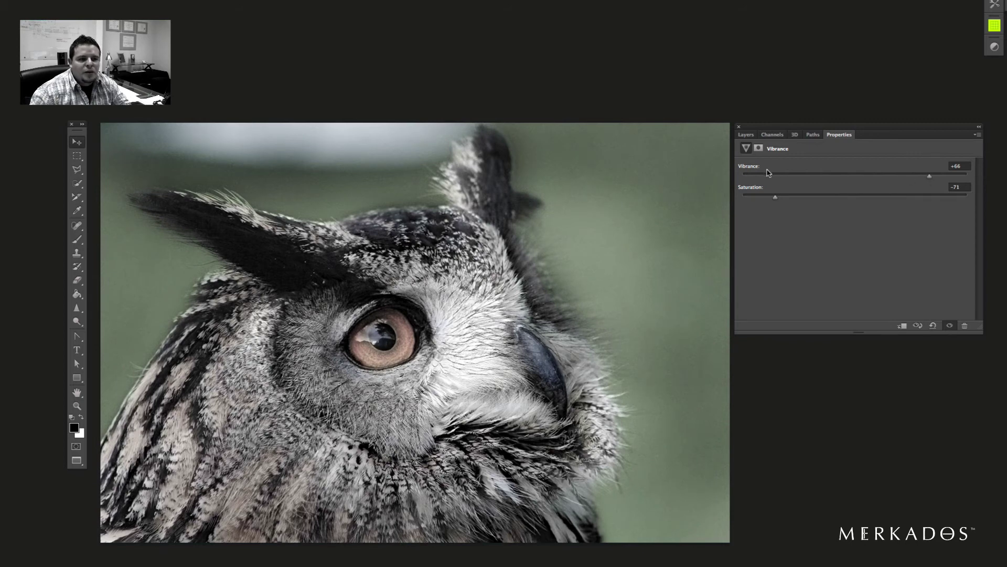
left_click(773, 177)
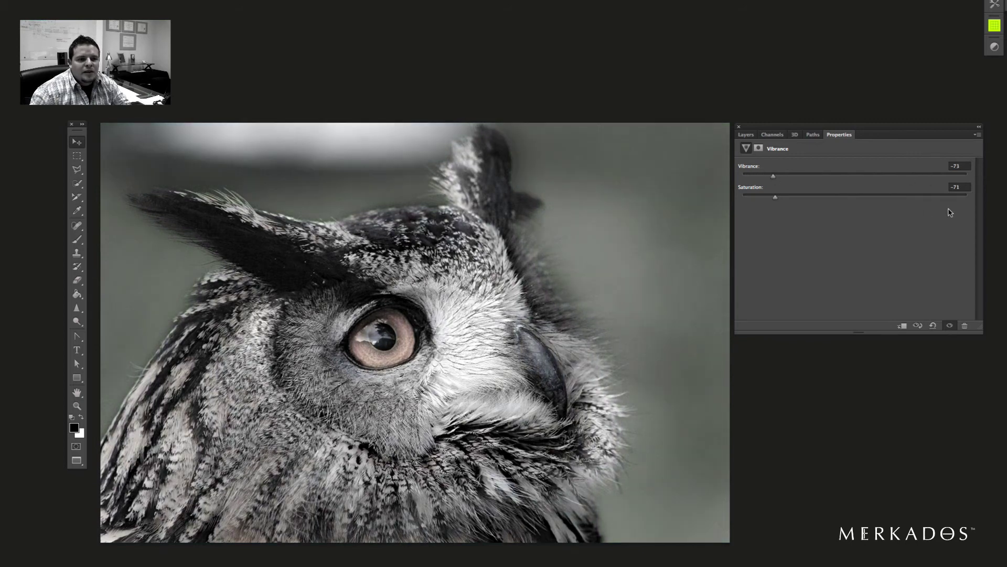
Set the Vibrance layer's Saturation to +75 and Vibrance to +58, and move it between the High and Color Adjustment layers.
left_click(916, 197)
left_click_drag(916, 199, 939, 199)
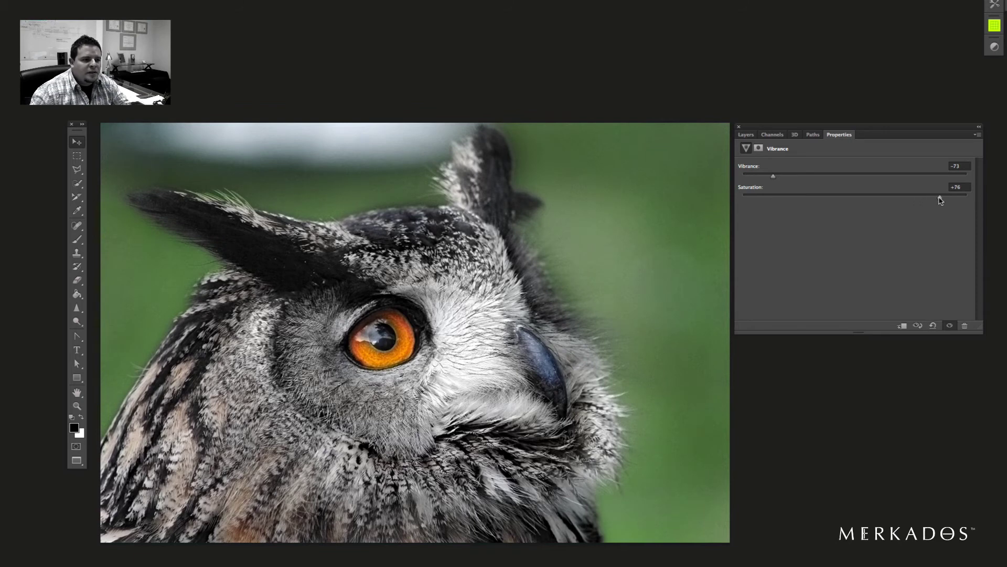
left_click(920, 179)
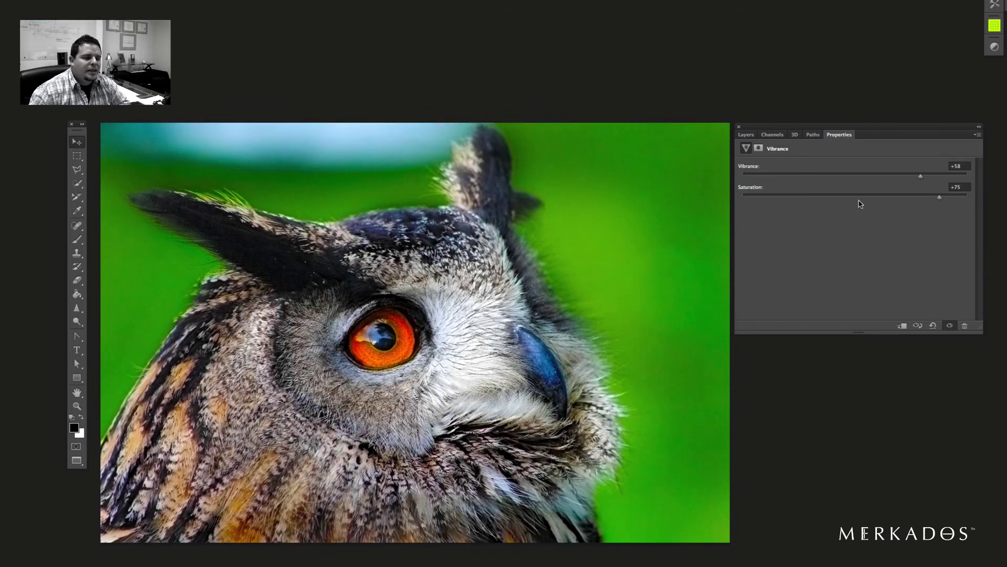
left_click(751, 136)
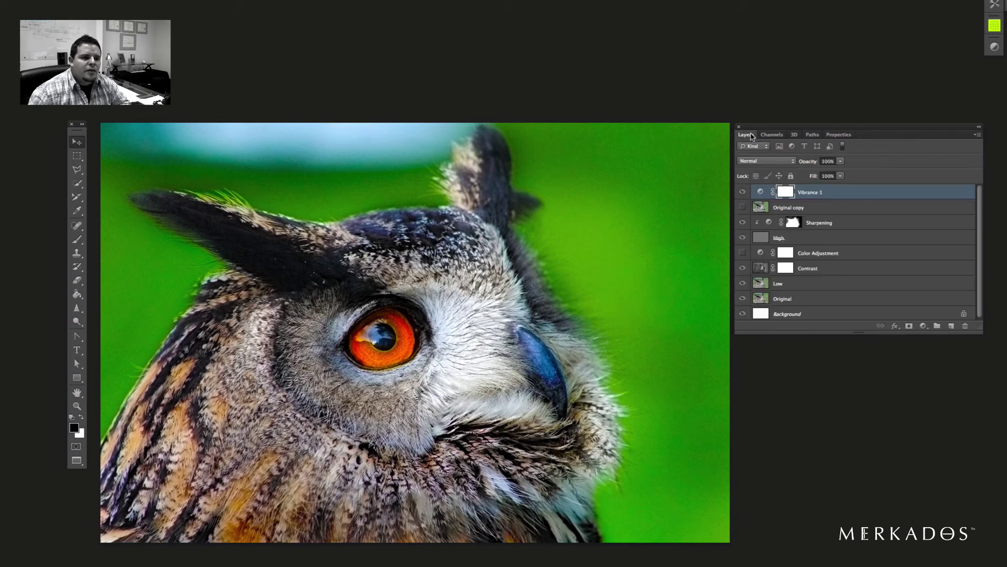
left_click_drag(858, 253, 861, 242)
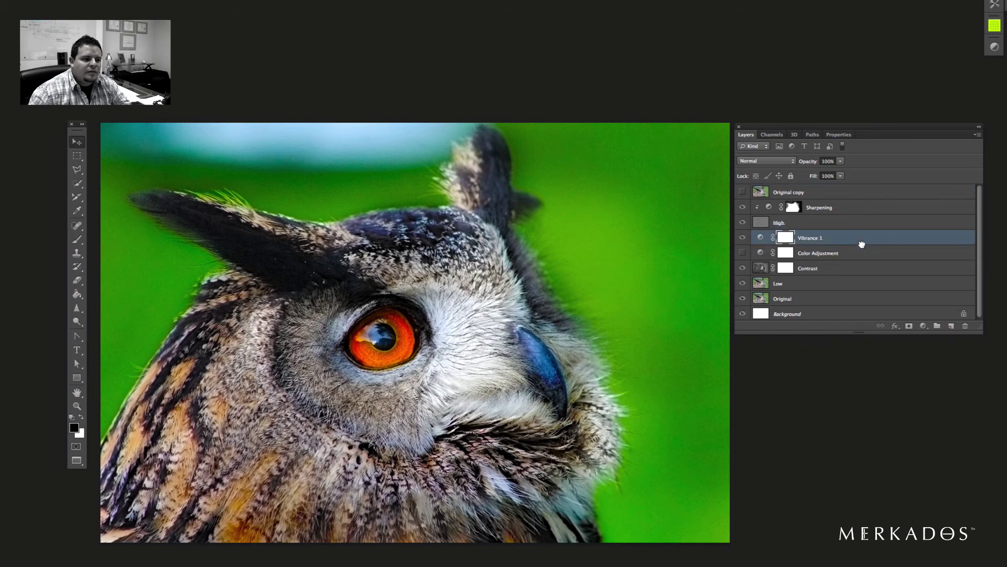